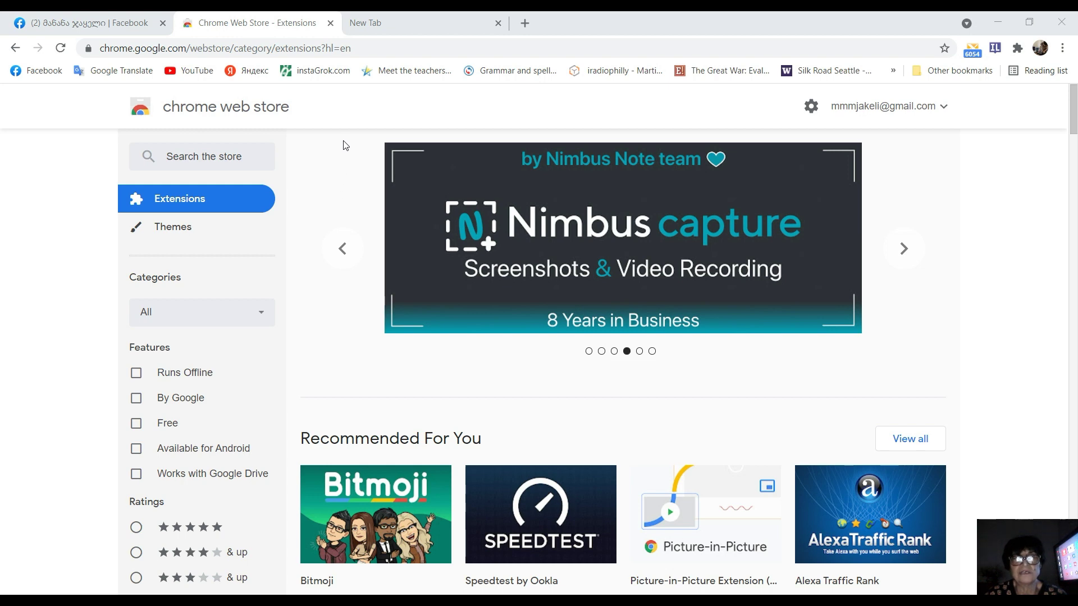
Open savefrom.net in the empty browser tab and look through its list of supported sites
click(386, 25)
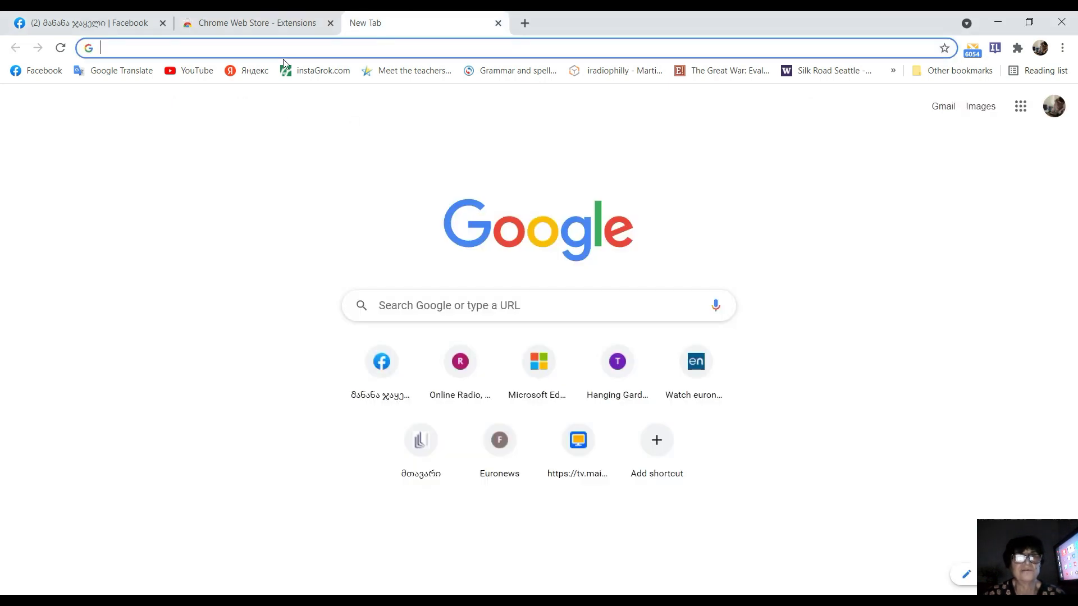
text(savefrom.net)
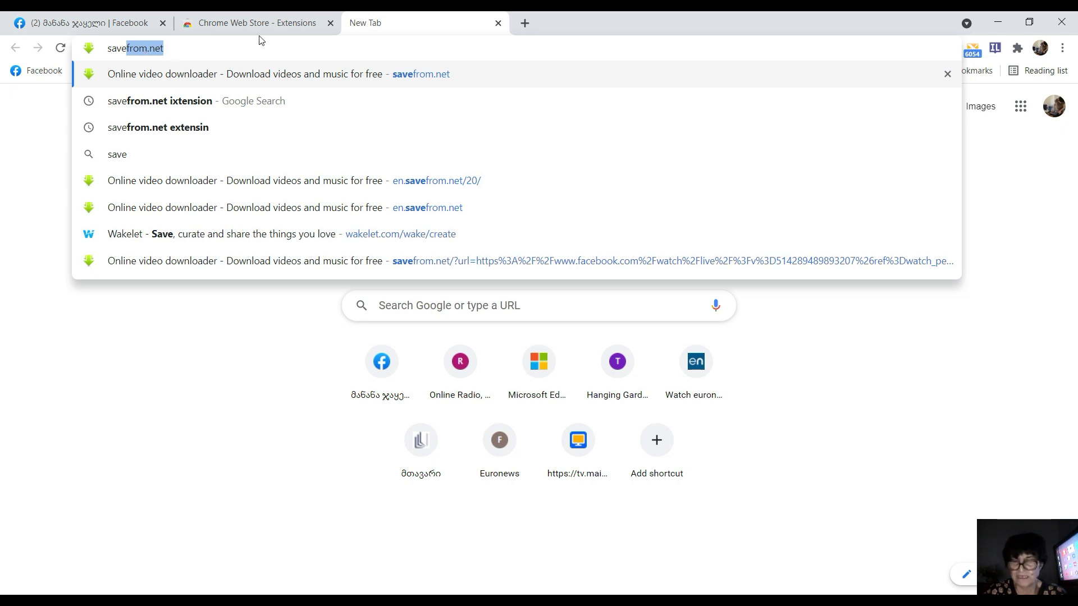
key(Return)
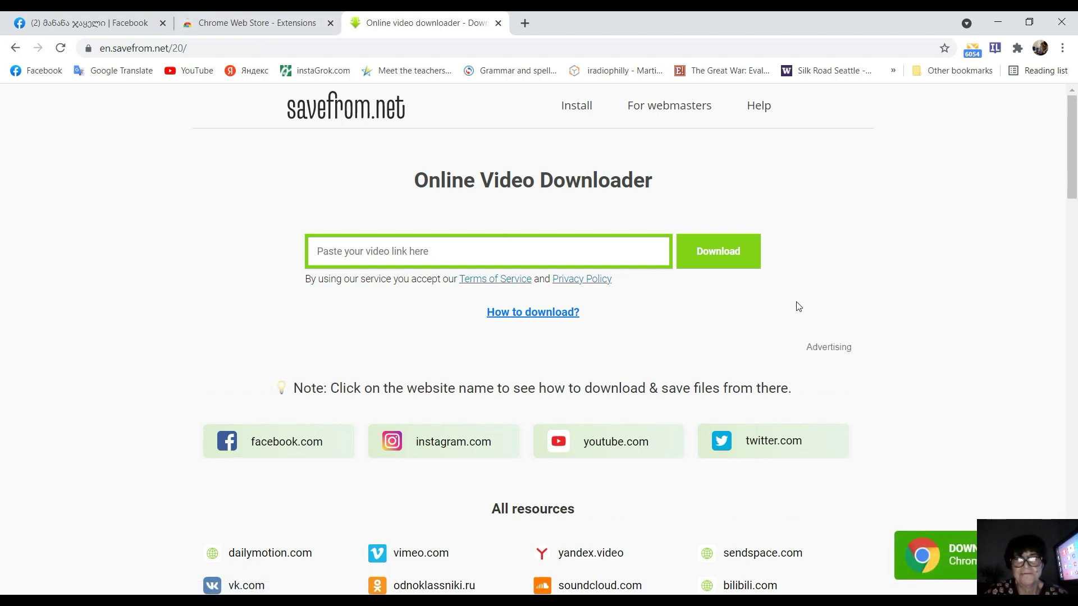
scroll(797, 301, down, 2)
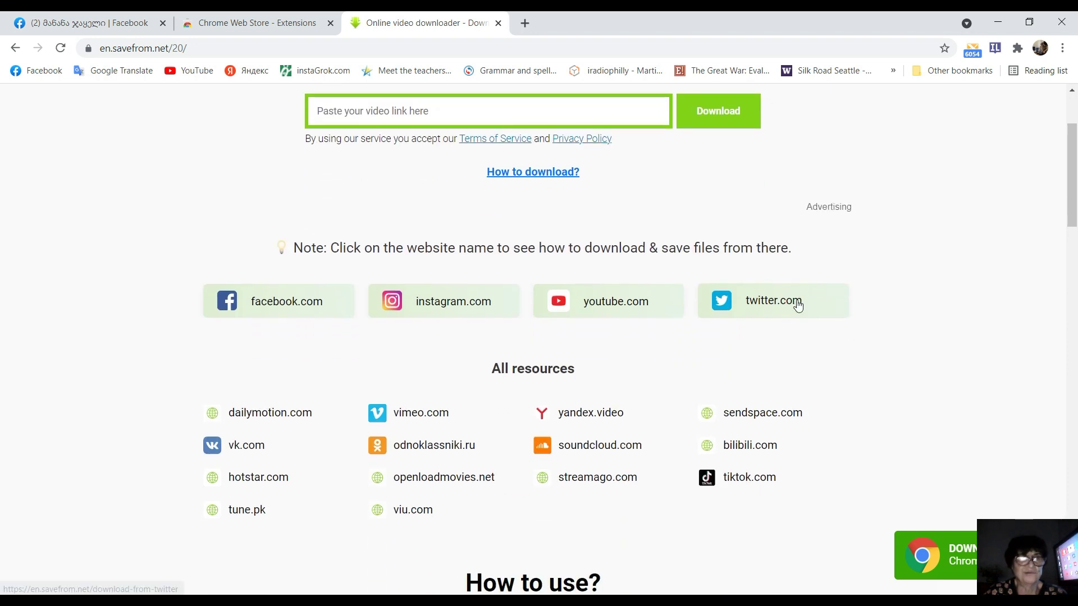
scroll(308, 334, up, 1)
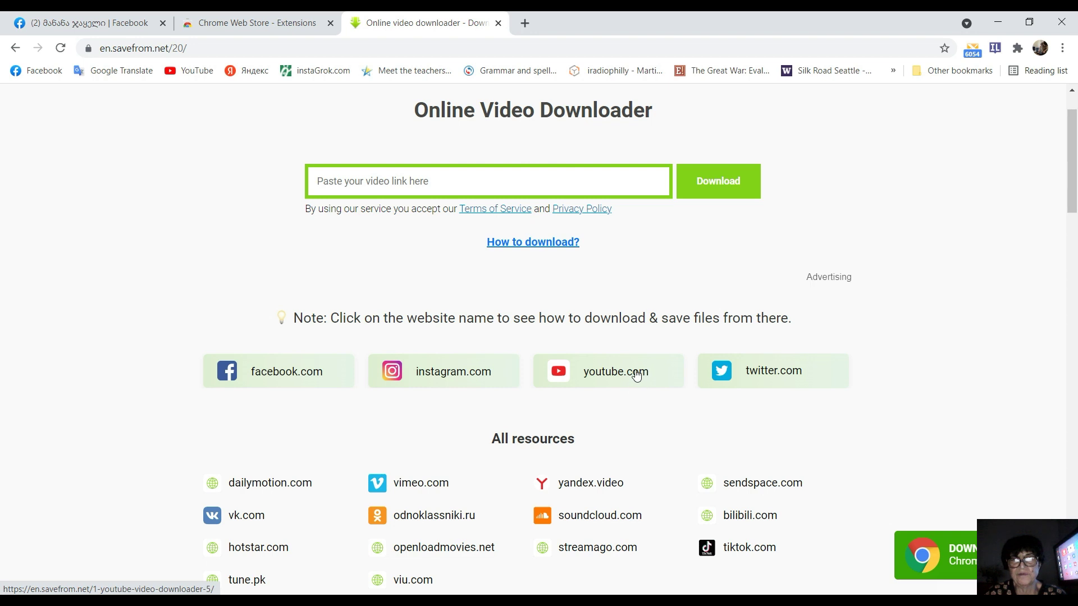
scroll(570, 447, down, 1)
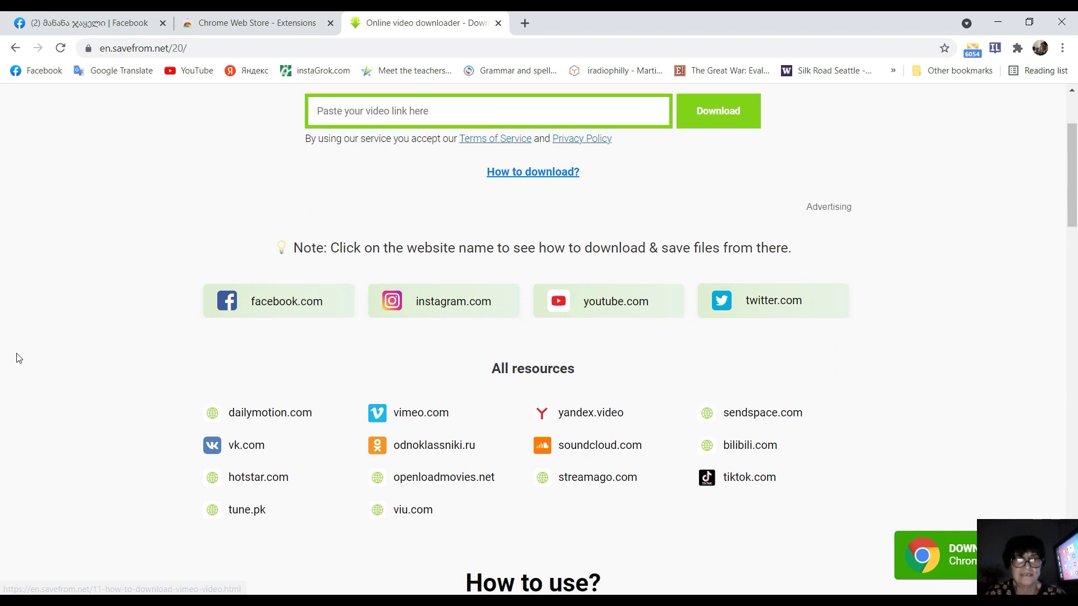
scroll(206, 373, down, 1)
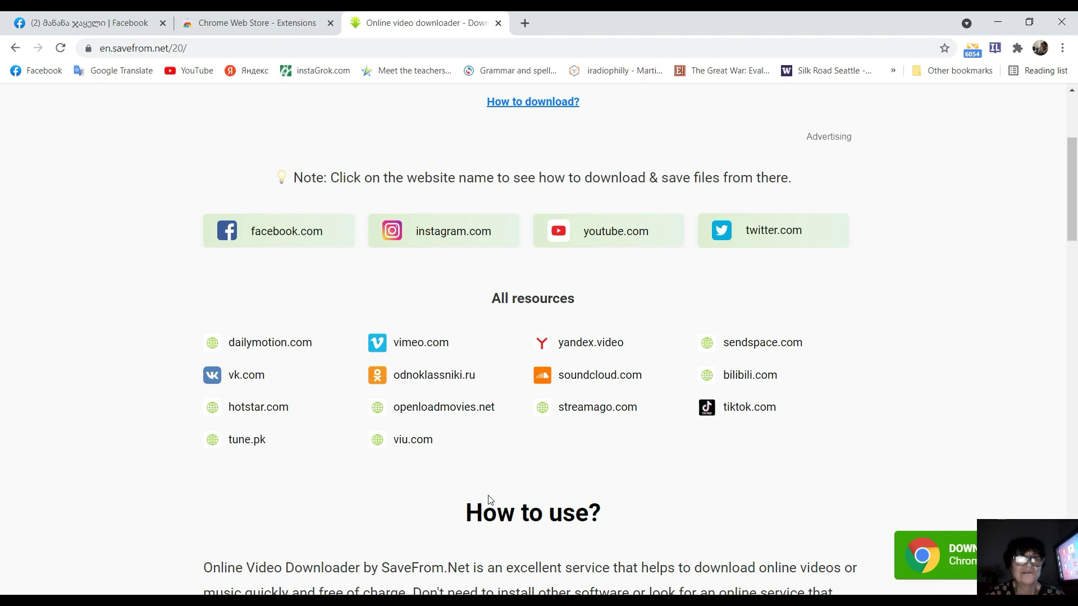
scroll(656, 489, up, 4)
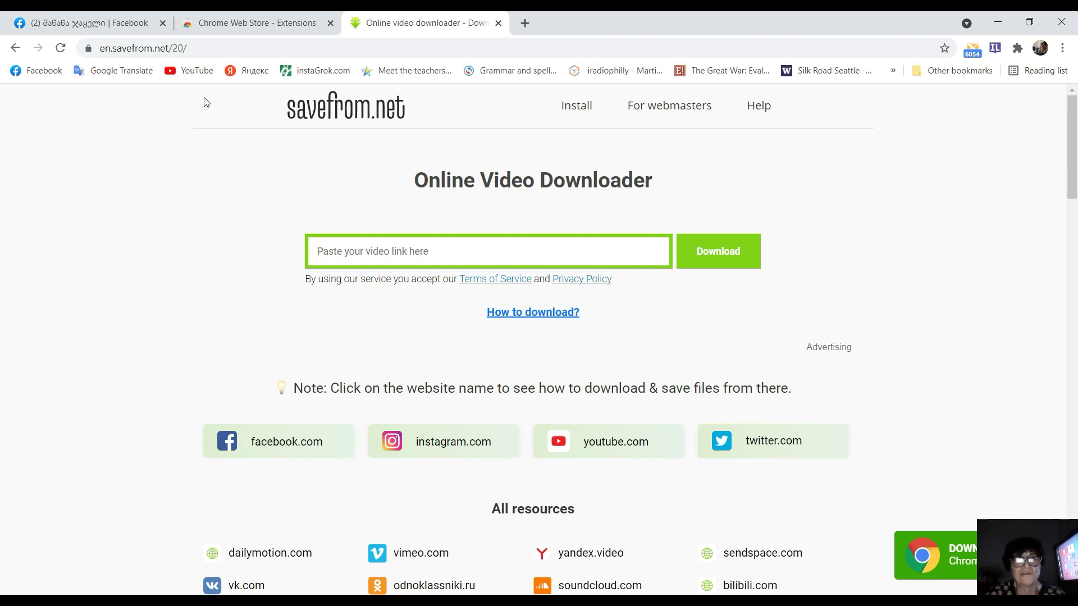
On Facebook, open the most recent Messenger conversation and follow the video link shared in it
click(90, 25)
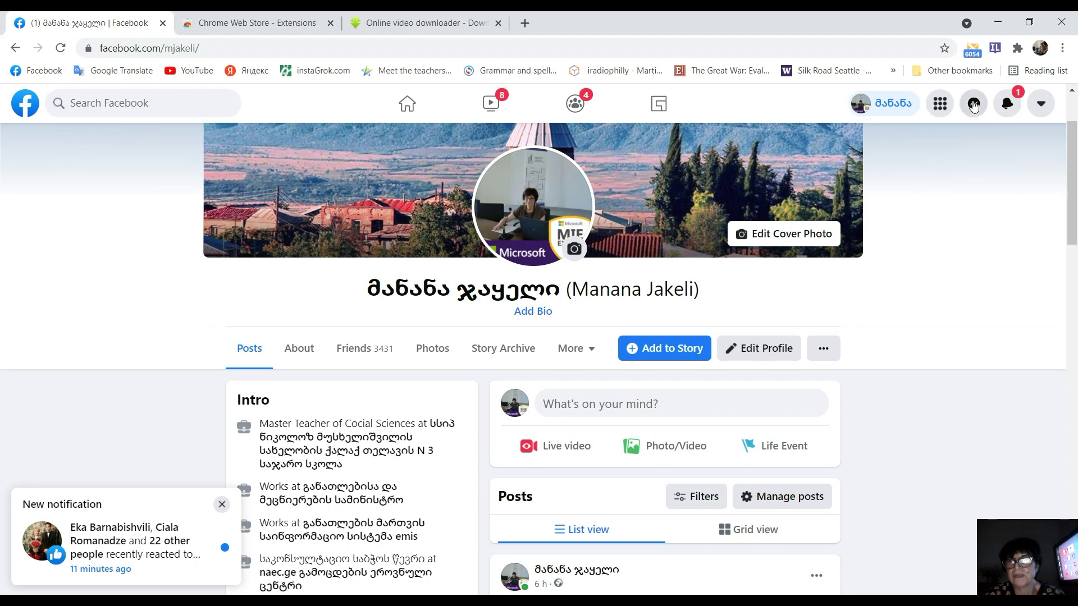
click(973, 104)
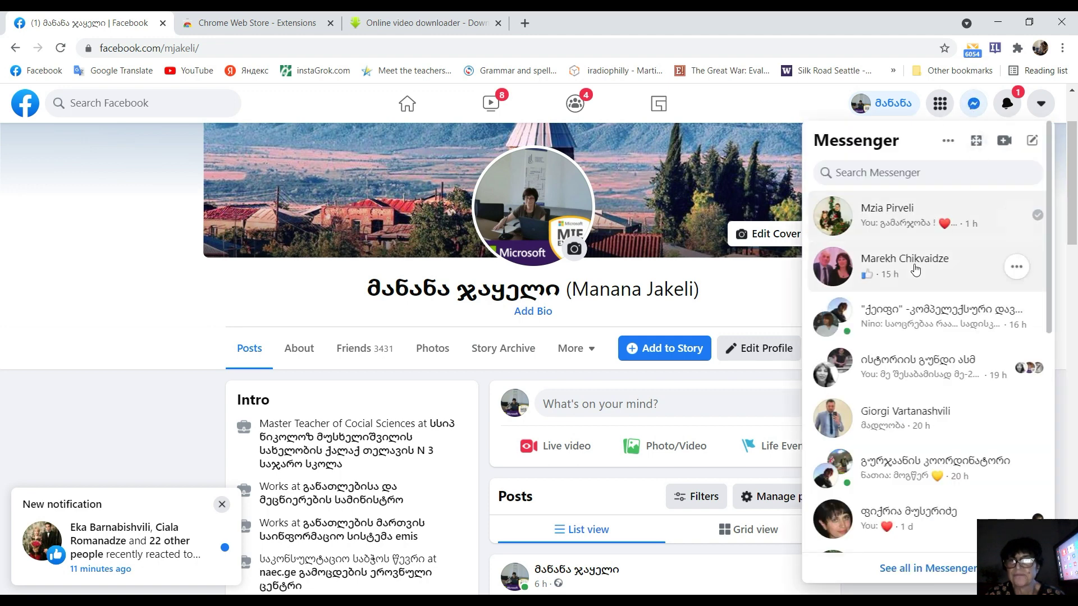
click(885, 218)
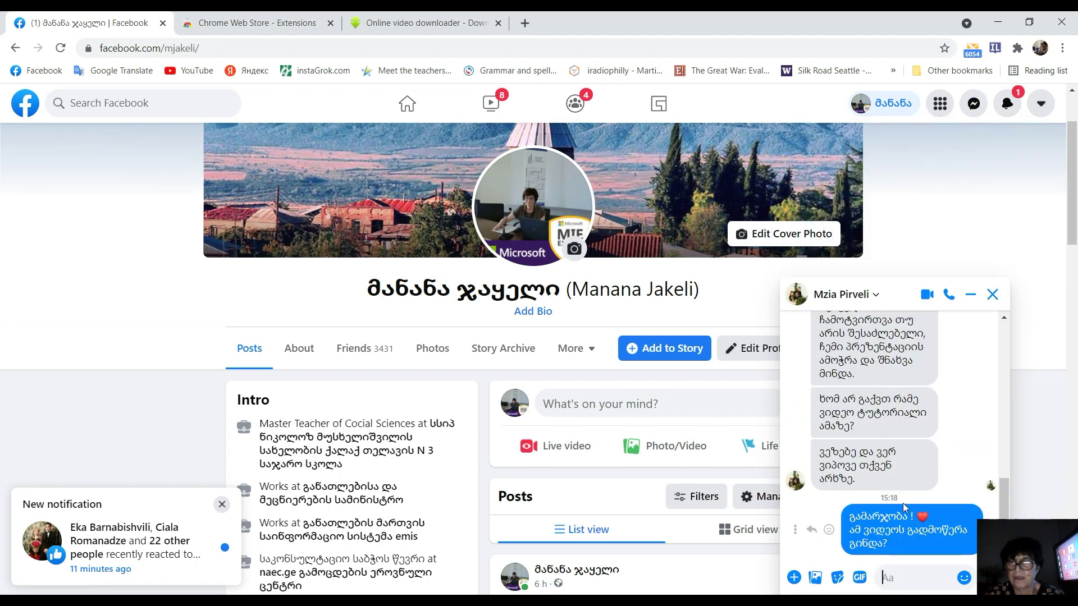
scroll(864, 438, up, 5)
click(853, 444)
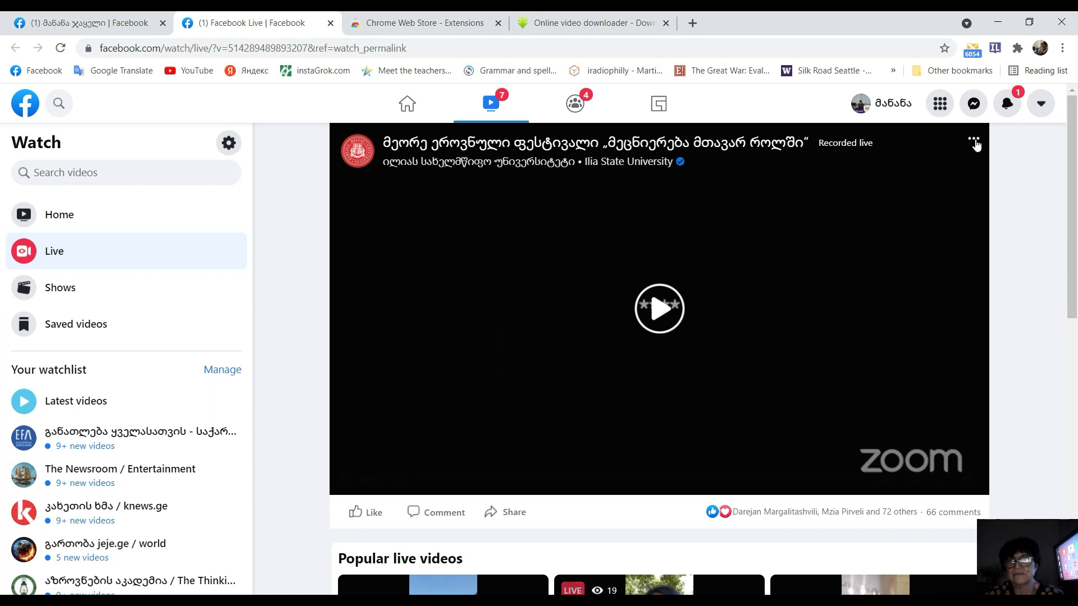
Copy the Facebook Live video's link and submit it to the savefrom.net Online Video Downloader
click(974, 143)
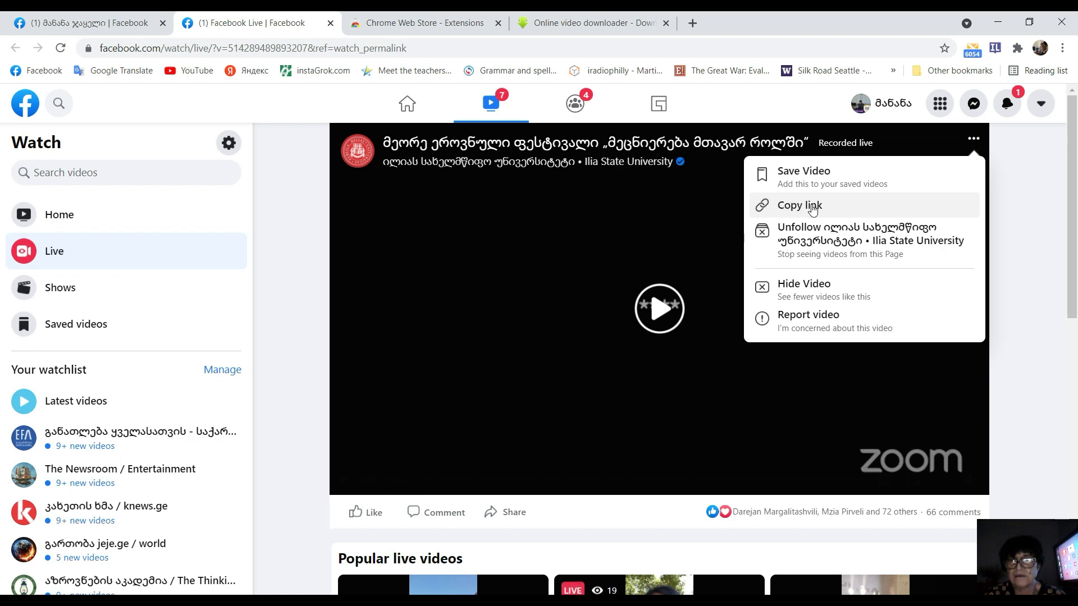
click(812, 207)
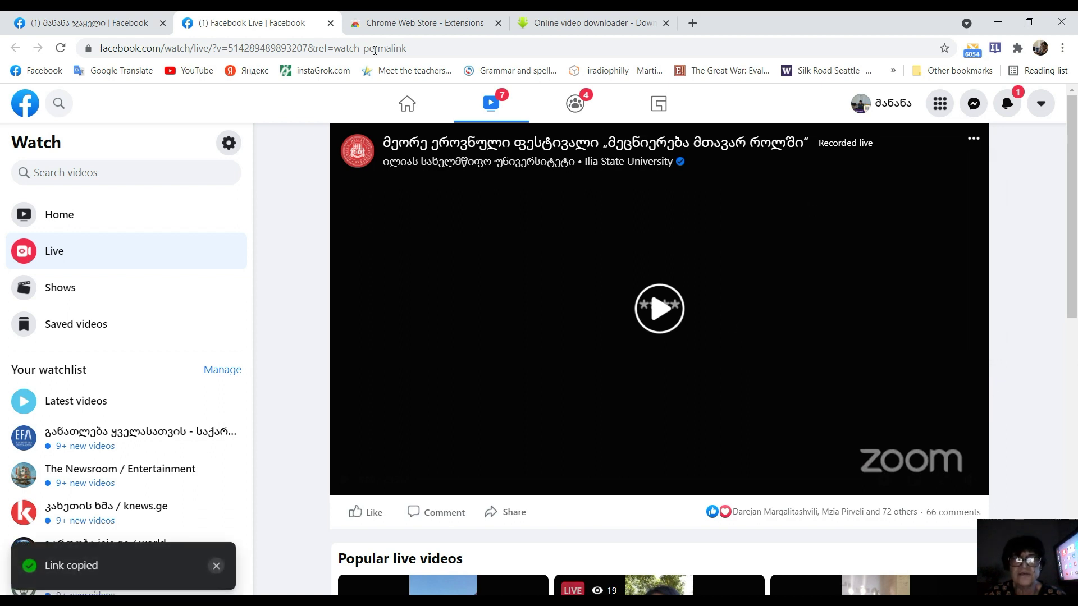
click(565, 23)
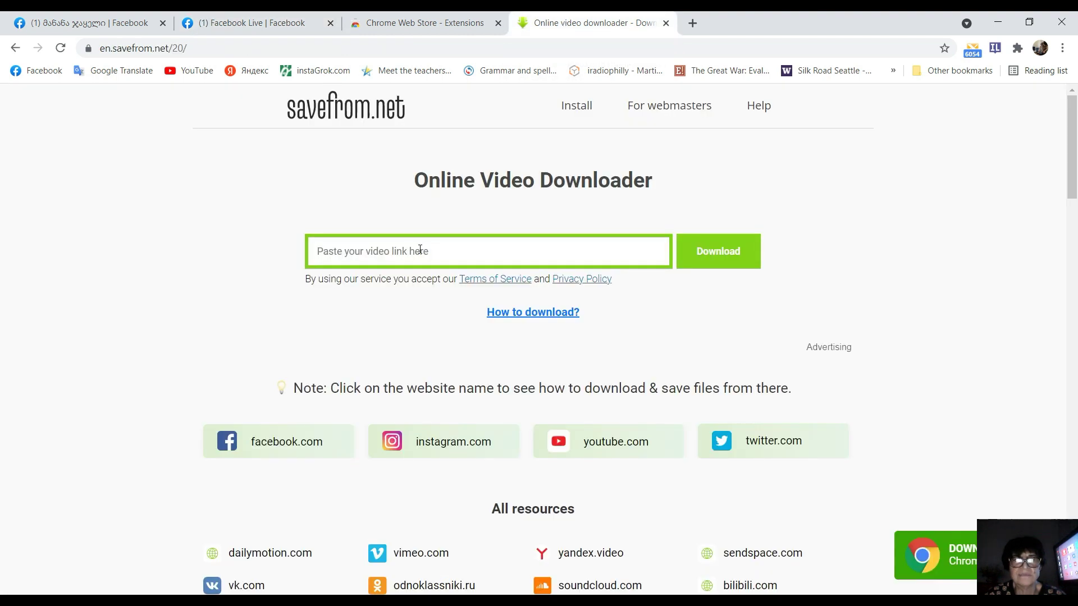
right_click(338, 250)
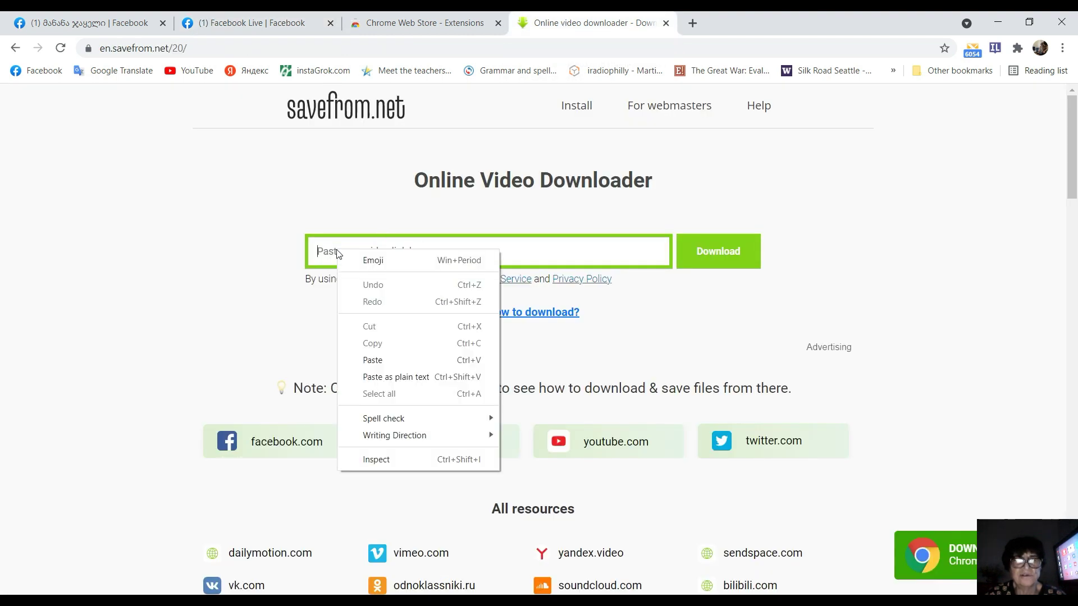
click(391, 360)
click(715, 254)
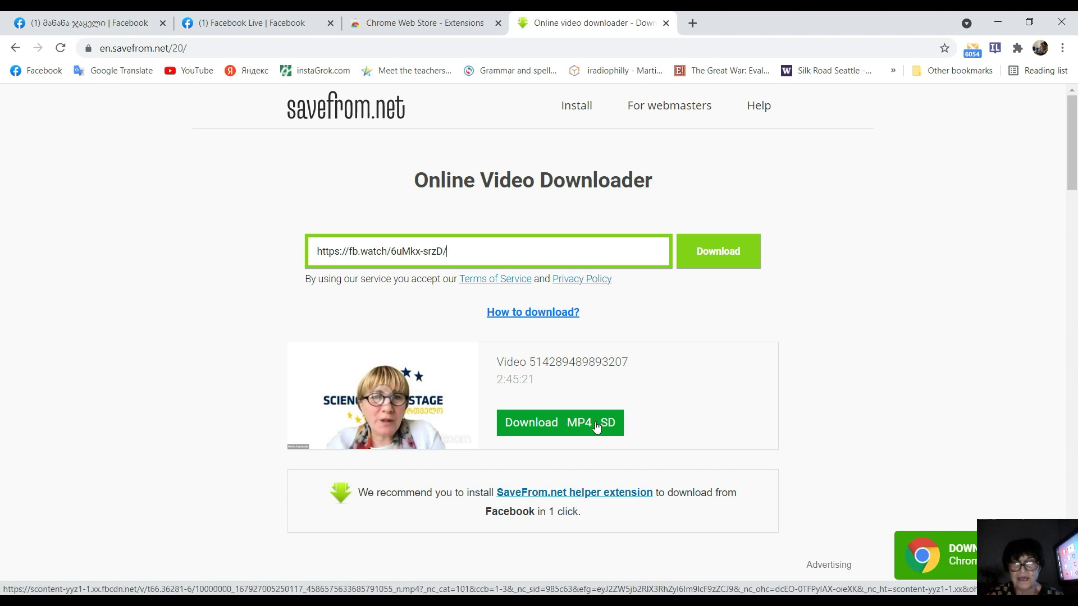
Download the video as MP4 SD, saving it to the Desktop under the suggested file name
click(548, 424)
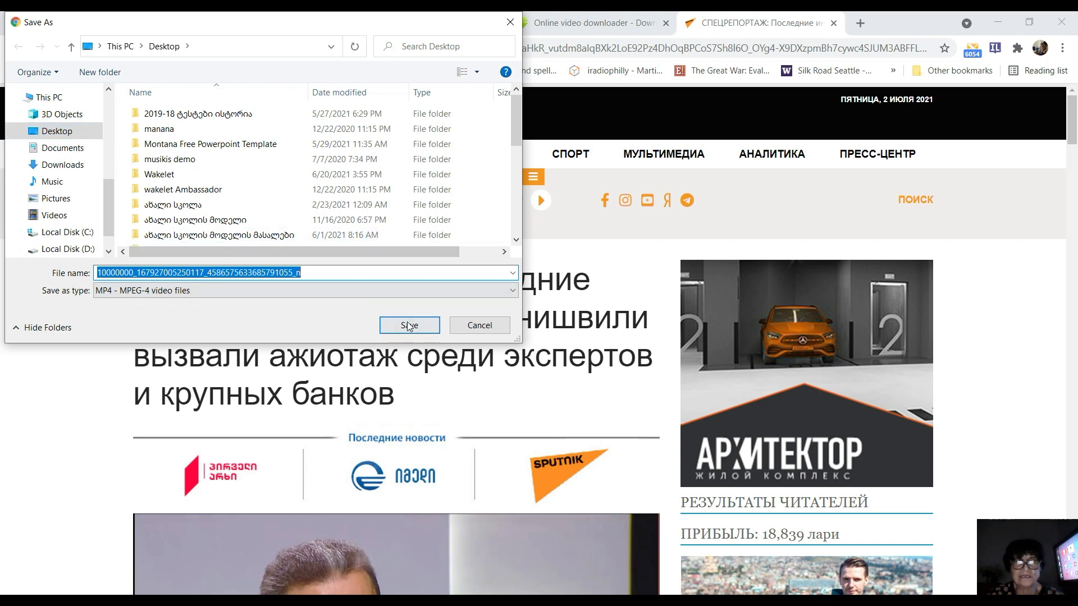
click(425, 326)
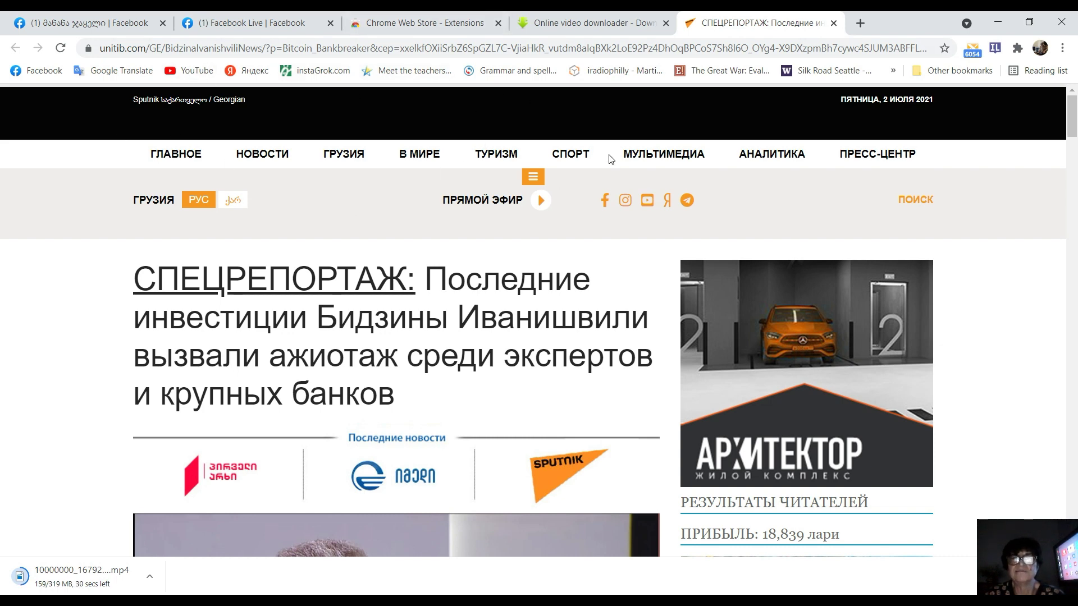
click(560, 26)
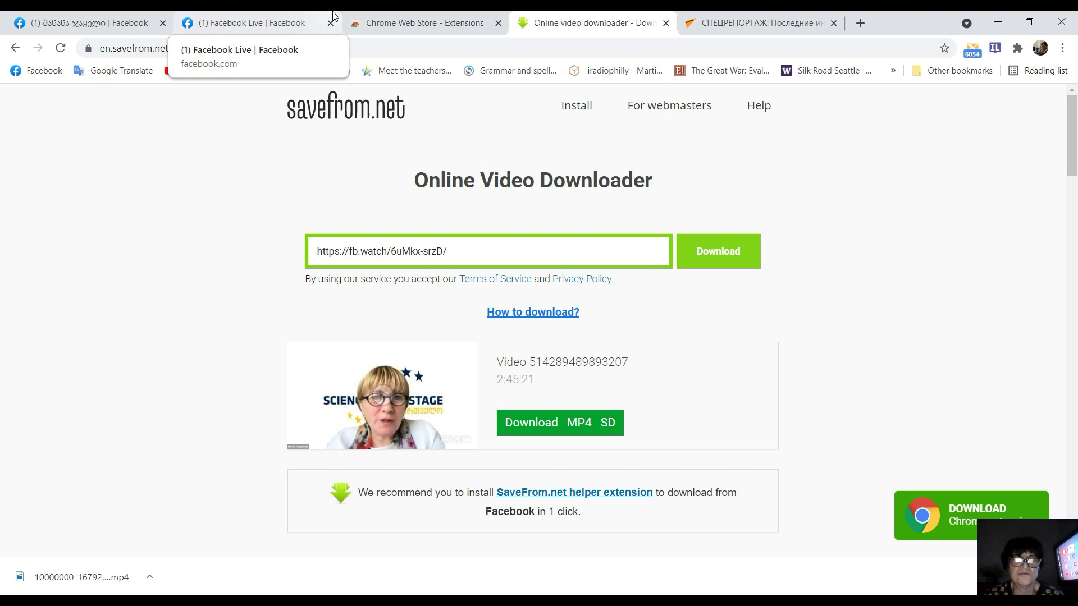
Switch to the Chrome Web Store's Extensions page and look over its categories, with All selected, and its listings
click(424, 23)
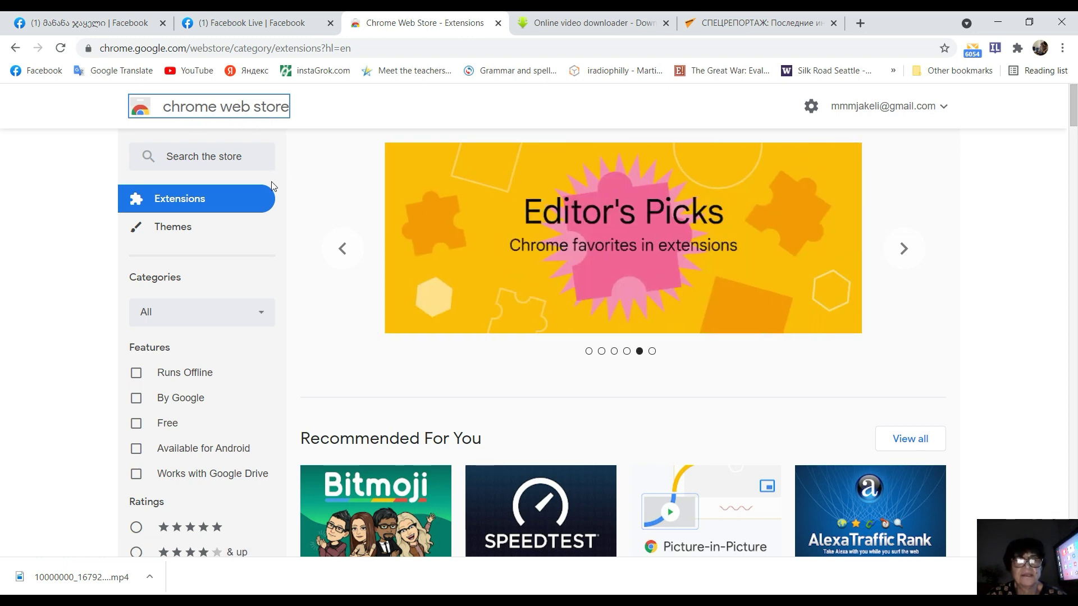
click(216, 203)
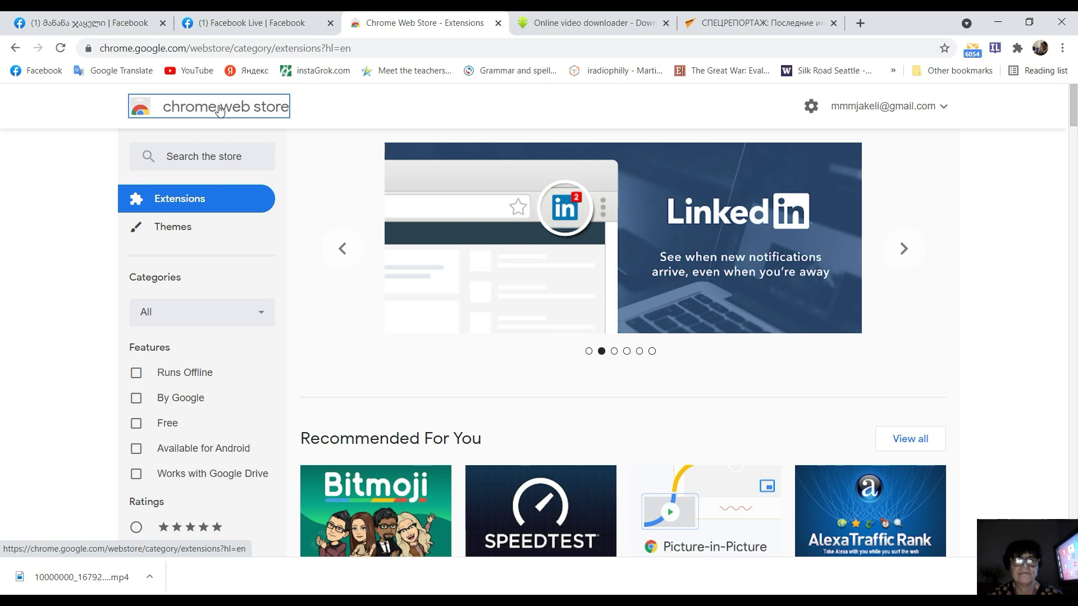
click(194, 201)
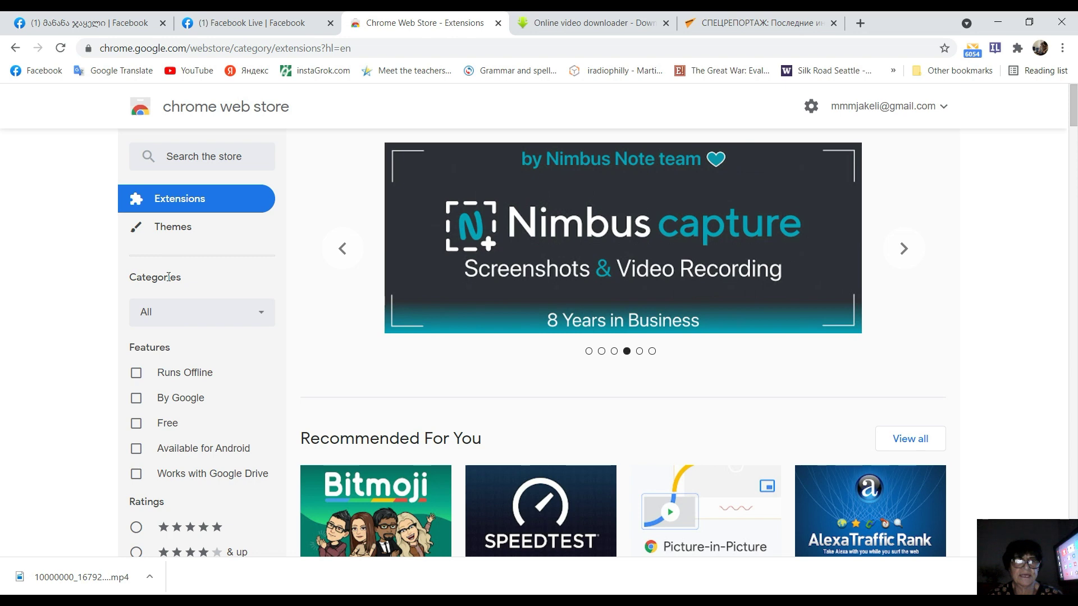
click(259, 313)
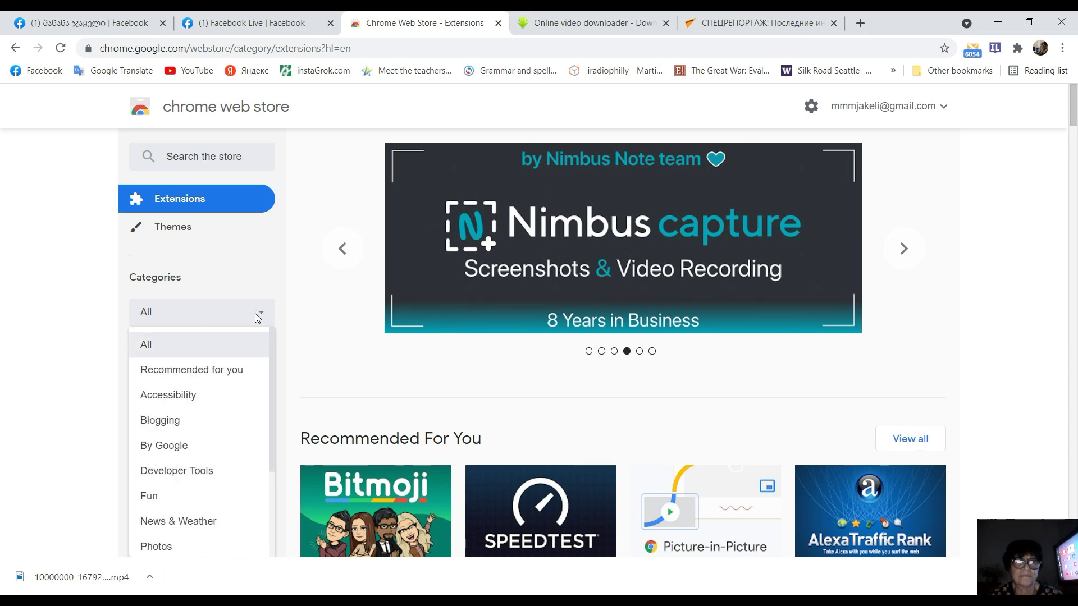
click(153, 346)
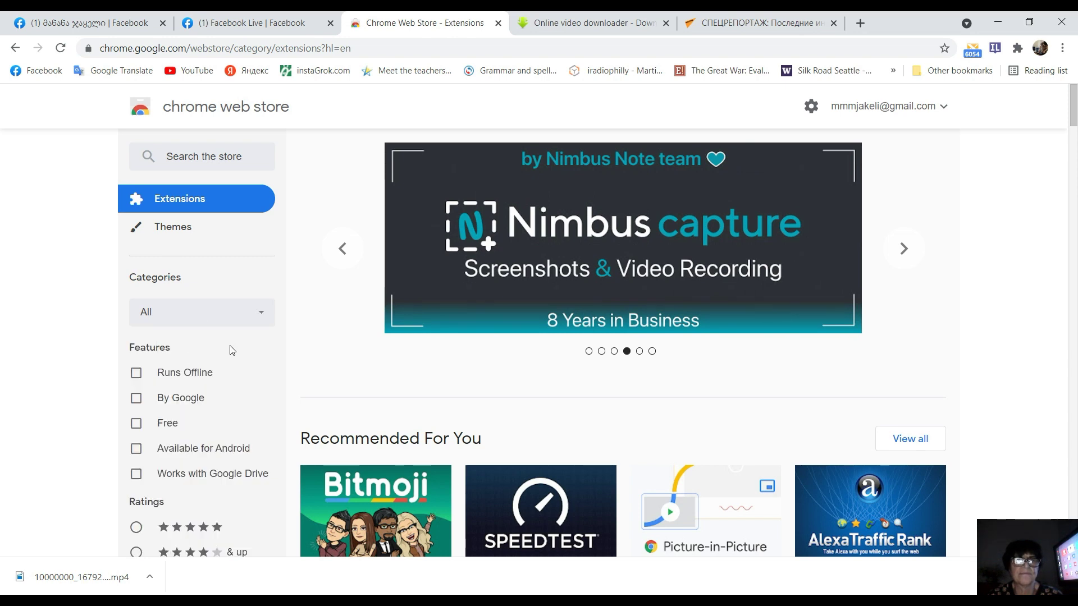
scroll(249, 282, down, 5)
scroll(253, 258, up, 3)
scroll(254, 259, up, 2)
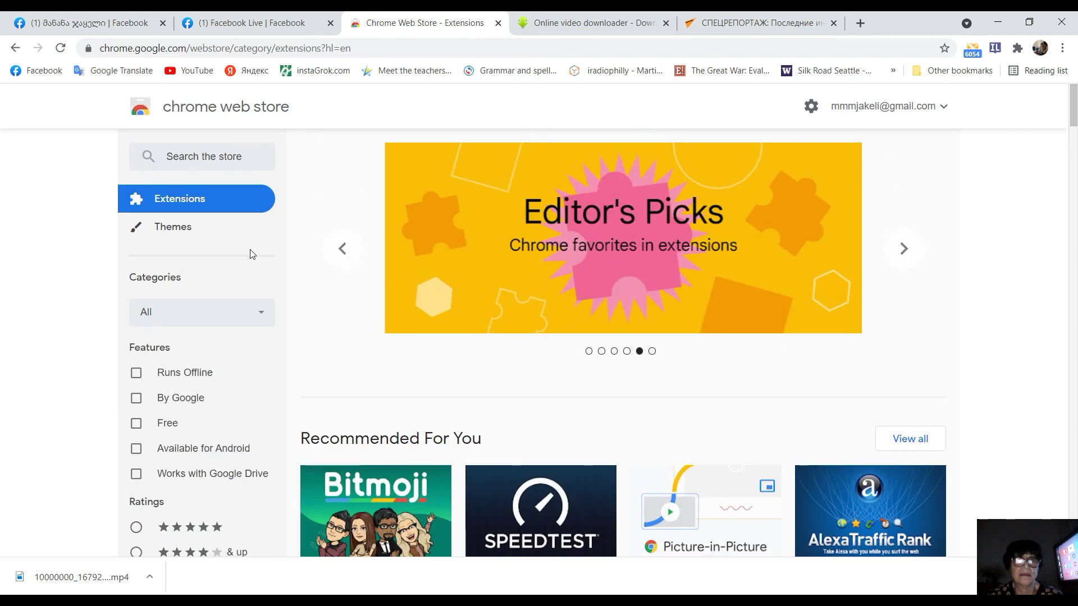
Search the Chrome Web Store for "savefrom helper"
click(180, 155)
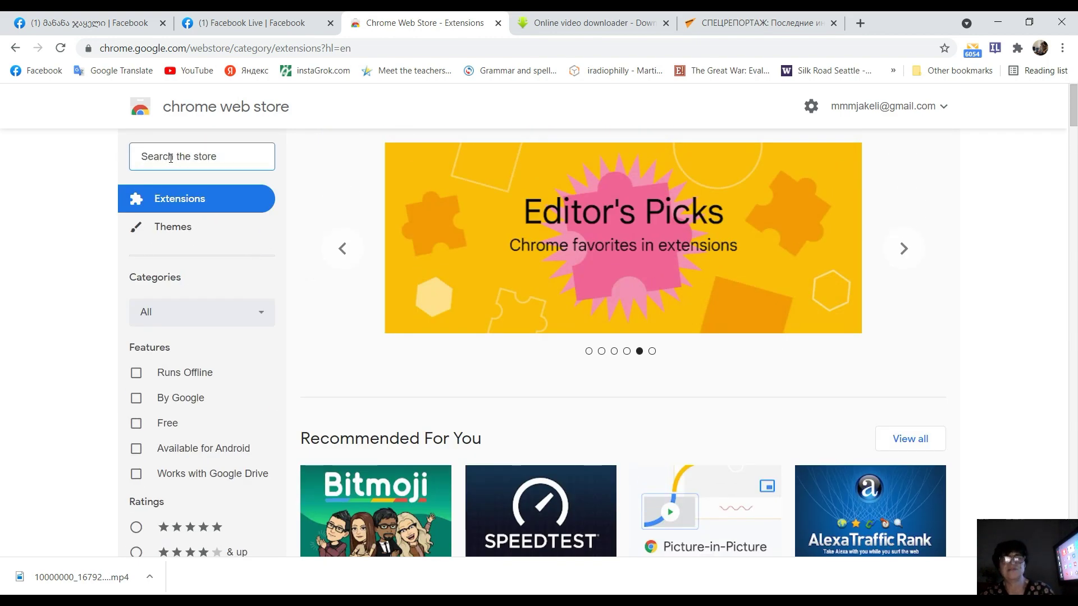
text(s)
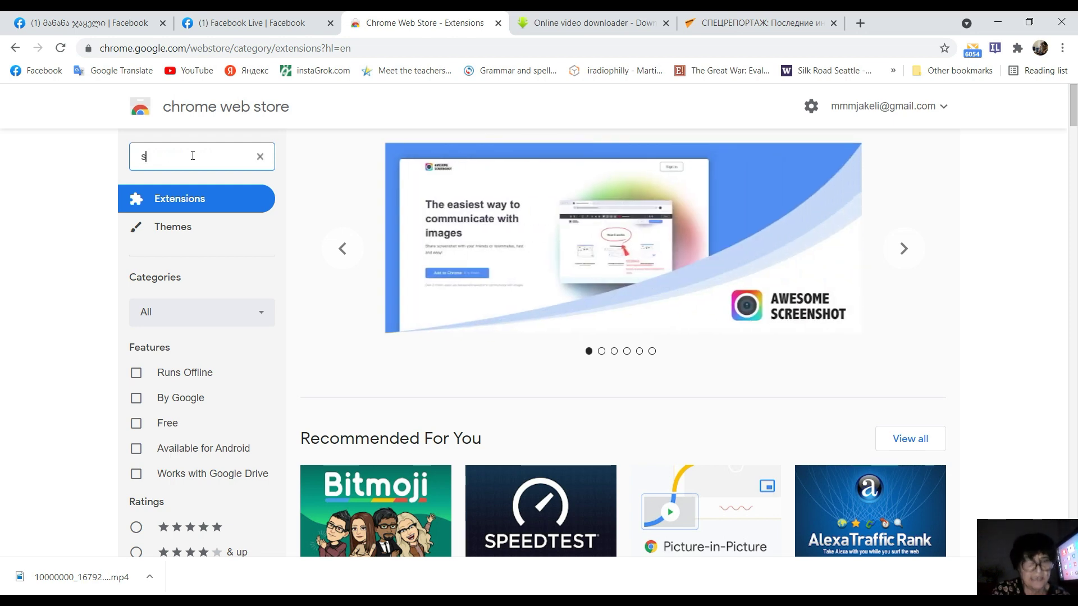
text(ave)
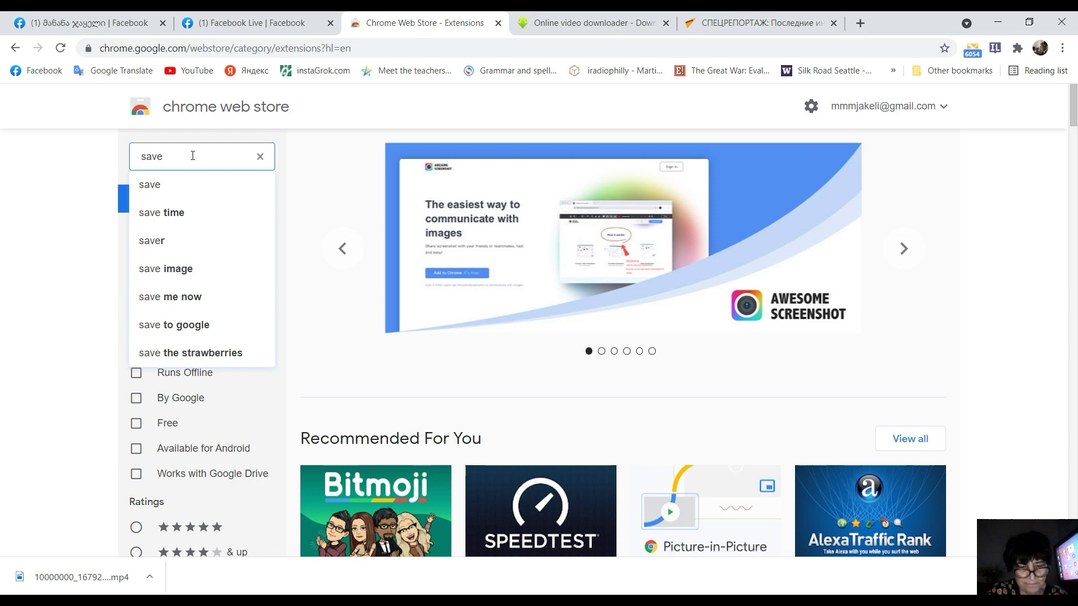
text(from)
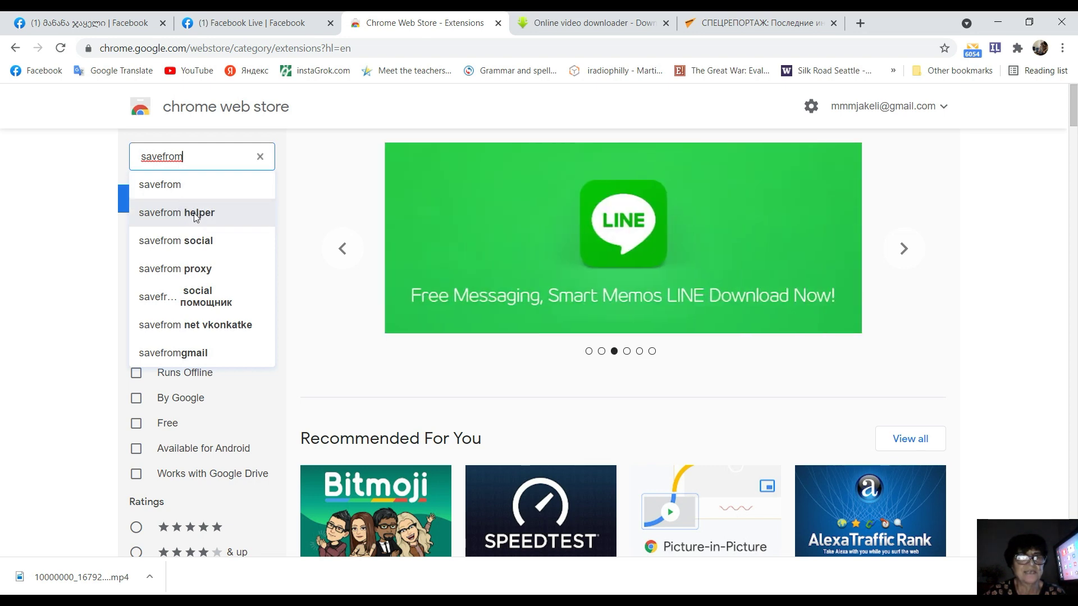
click(194, 214)
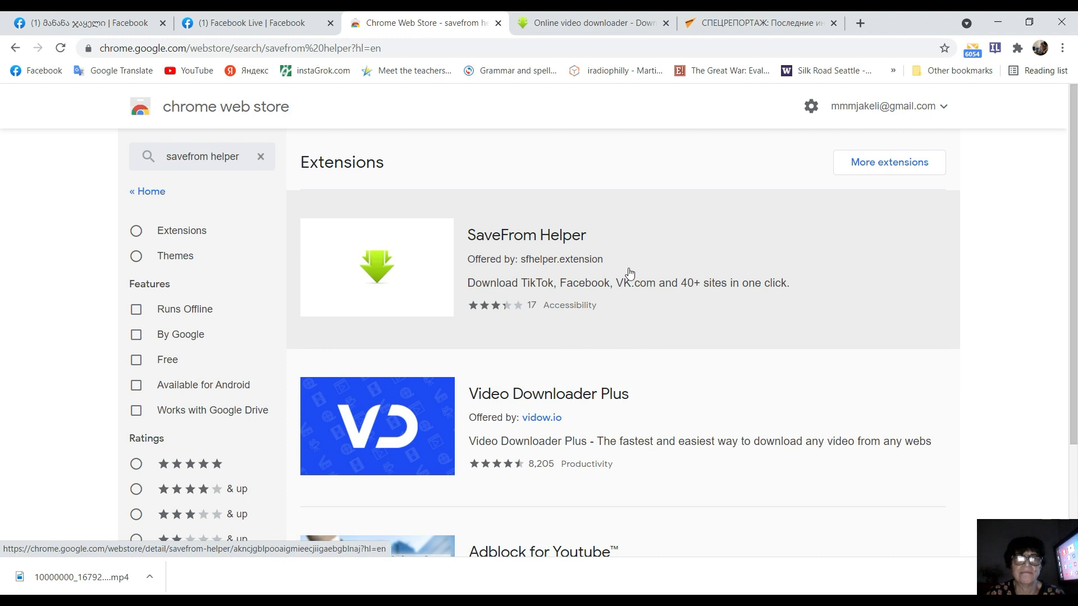
Add the SaveFrom Helper extension offered by sfhelper.extension to Chrome and approve its permissions
click(512, 261)
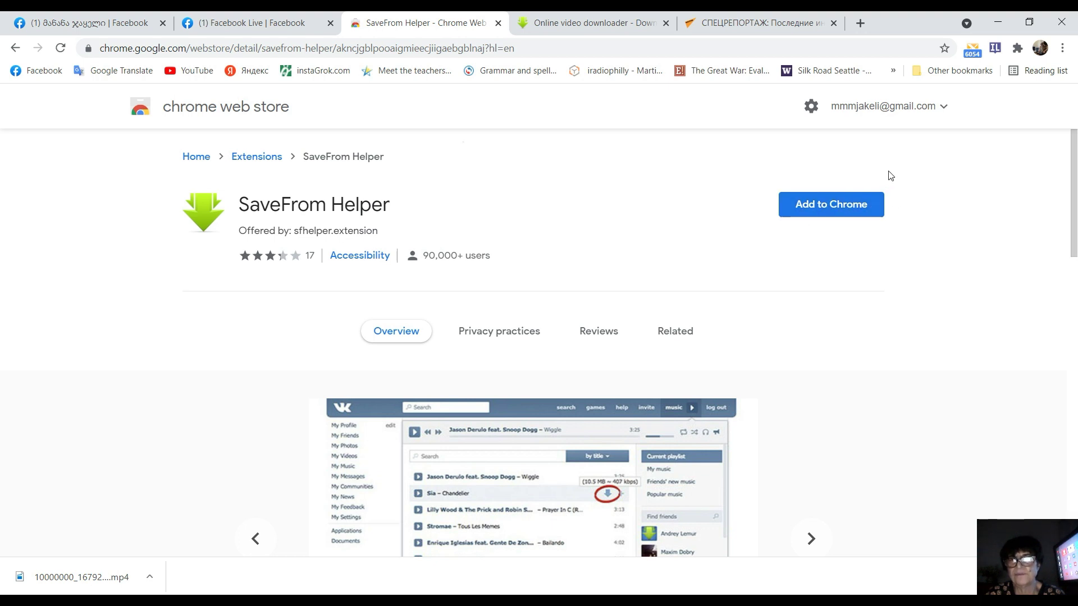
click(835, 205)
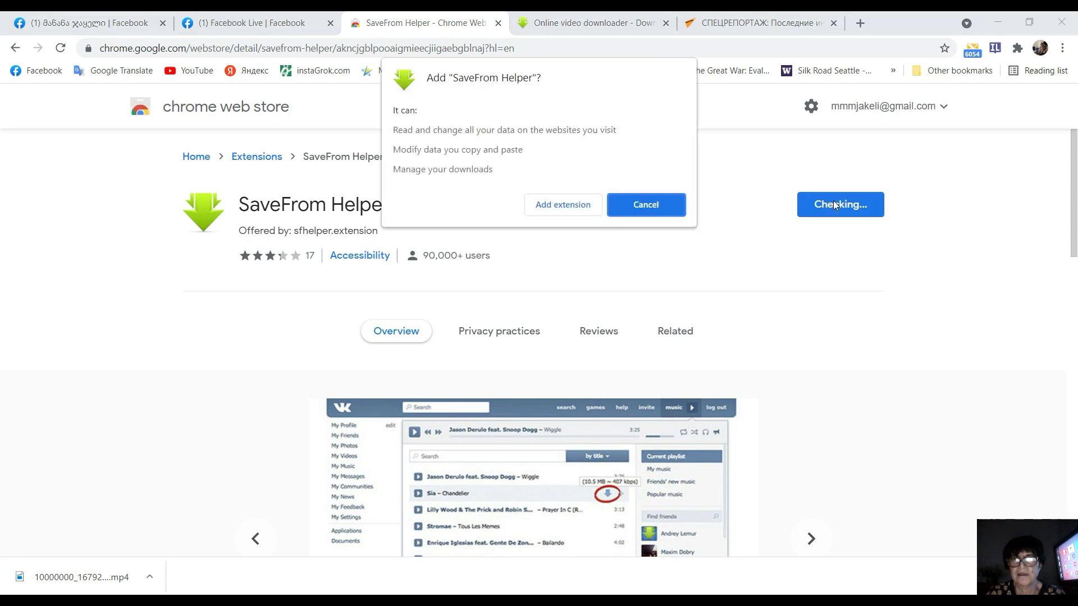
click(561, 205)
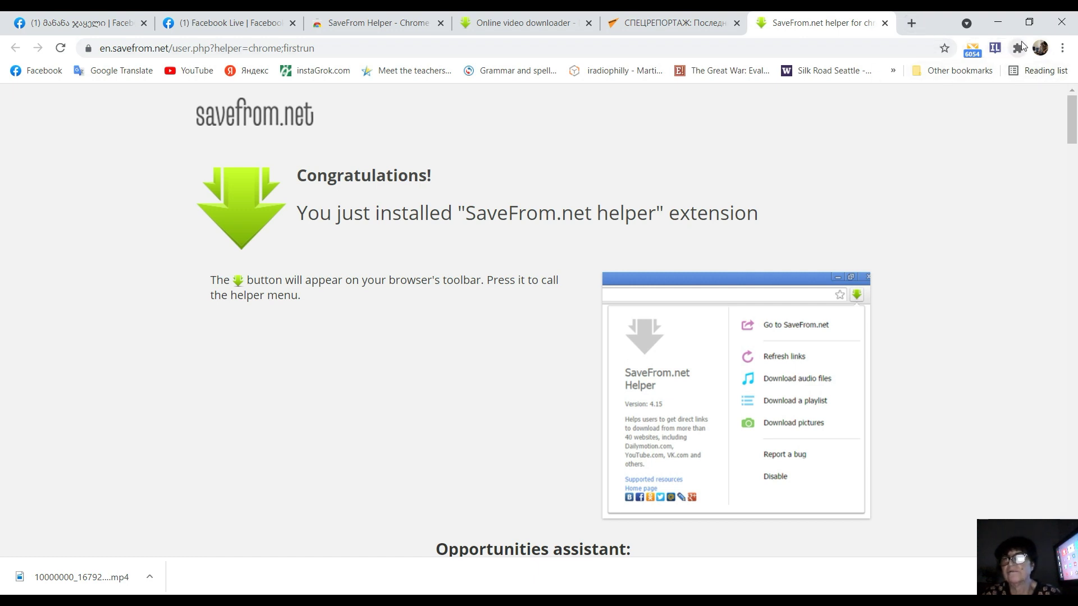
Open Chrome's extension management page and look through the installed extensions for SaveFrom Helper
click(1062, 50)
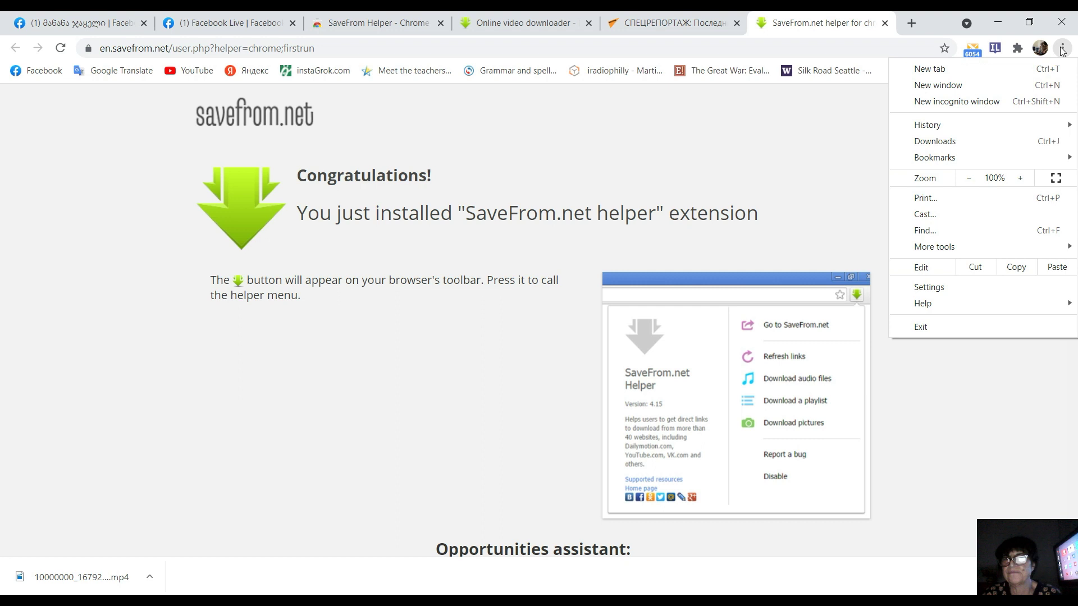
mouse_move(1001, 253)
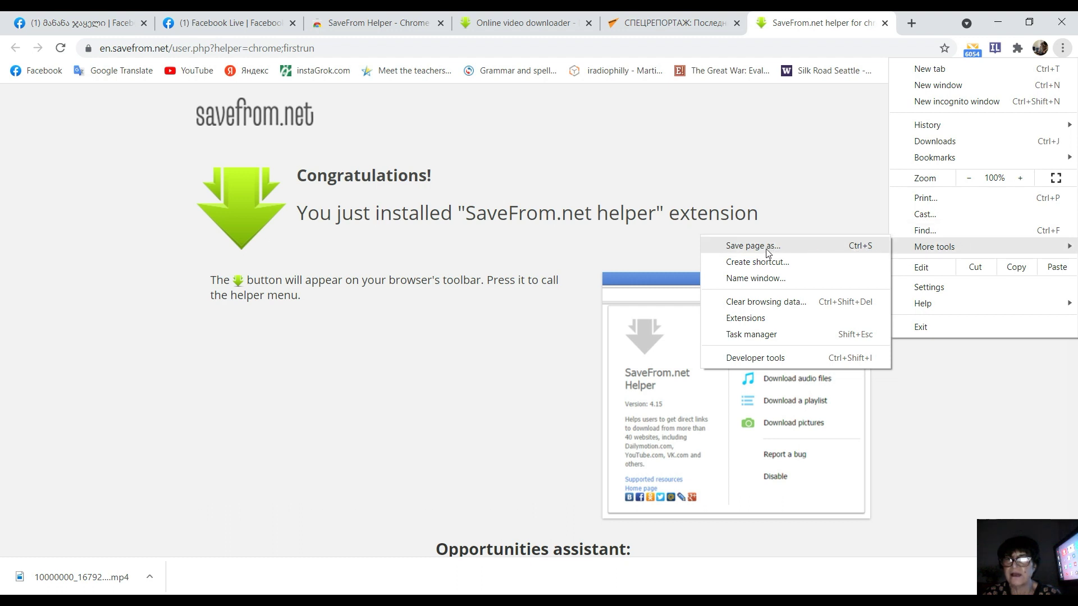
click(762, 323)
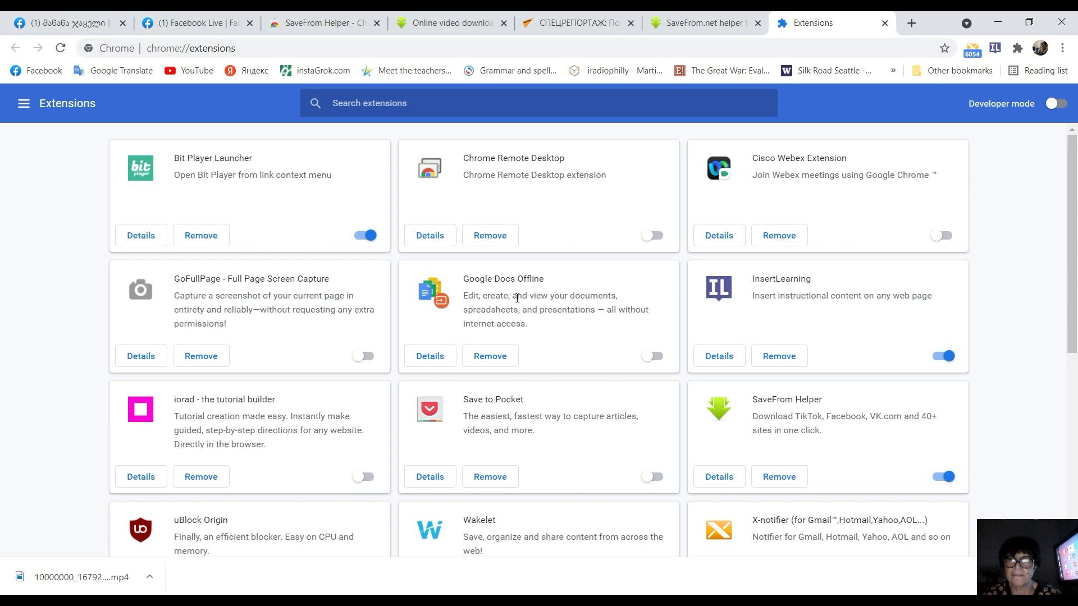
scroll(772, 348, down, 3)
scroll(795, 280, down, 5)
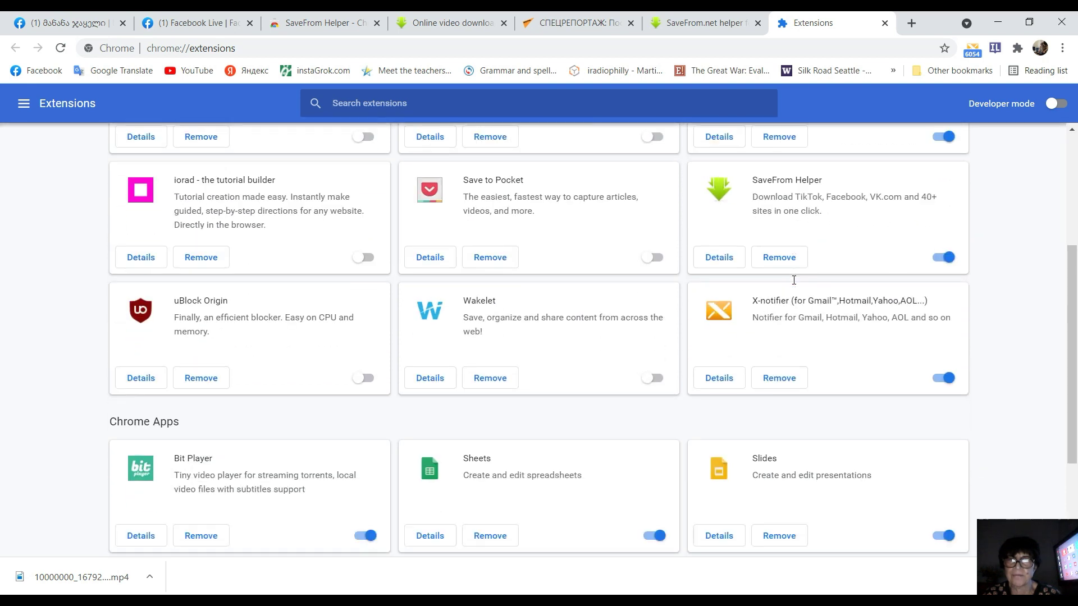
scroll(795, 276, up, 7)
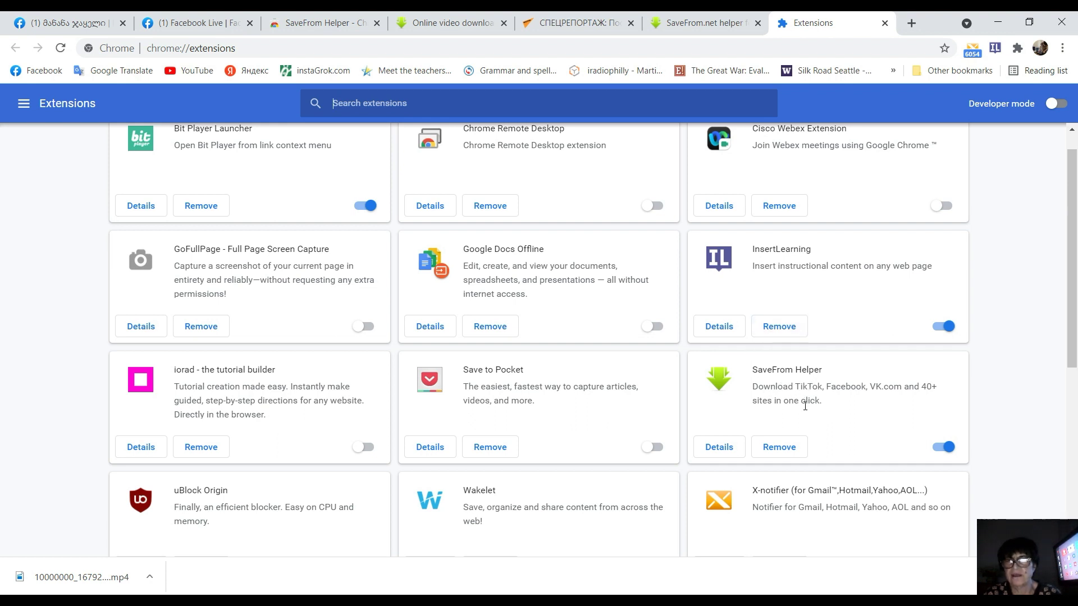
scroll(842, 407, up, 1)
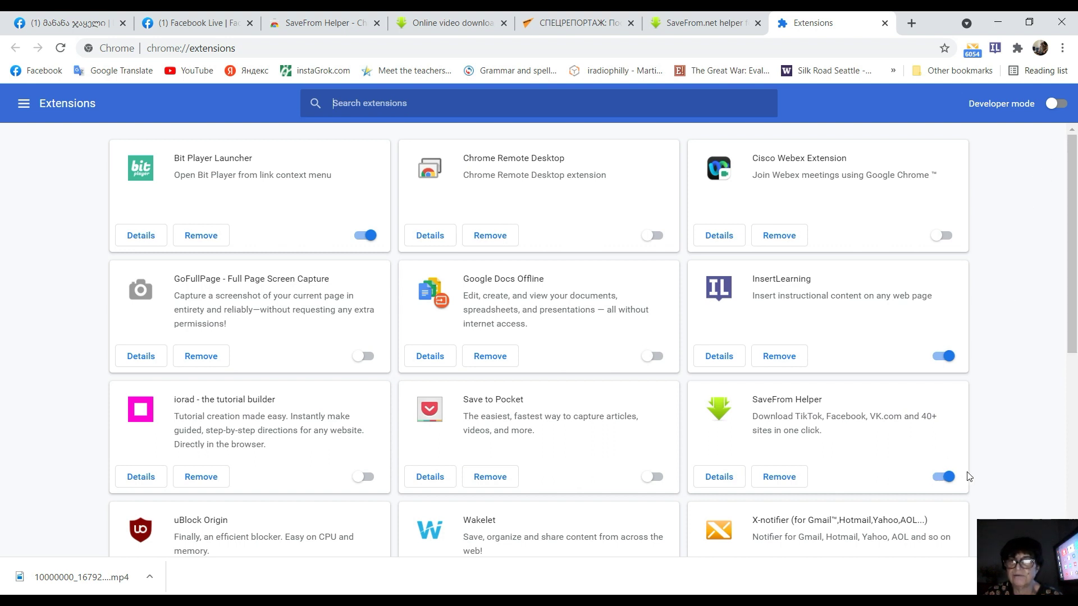
Turn the SaveFrom Helper extension off and back on
click(938, 481)
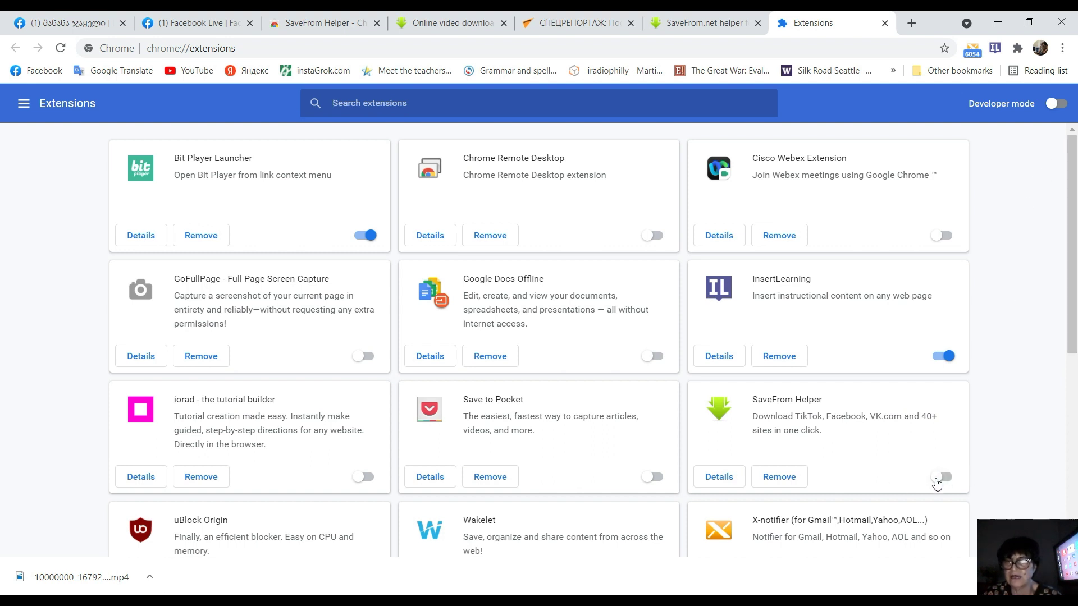
click(936, 478)
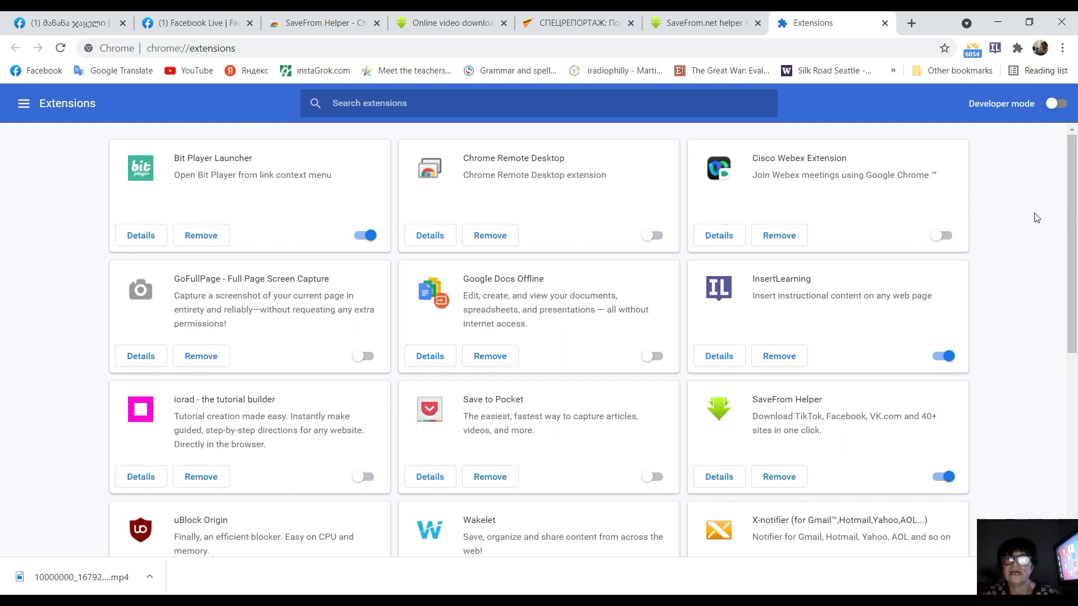
Pin the SaveFrom Helper extension so that it stays directly accessible in the browser
click(1017, 48)
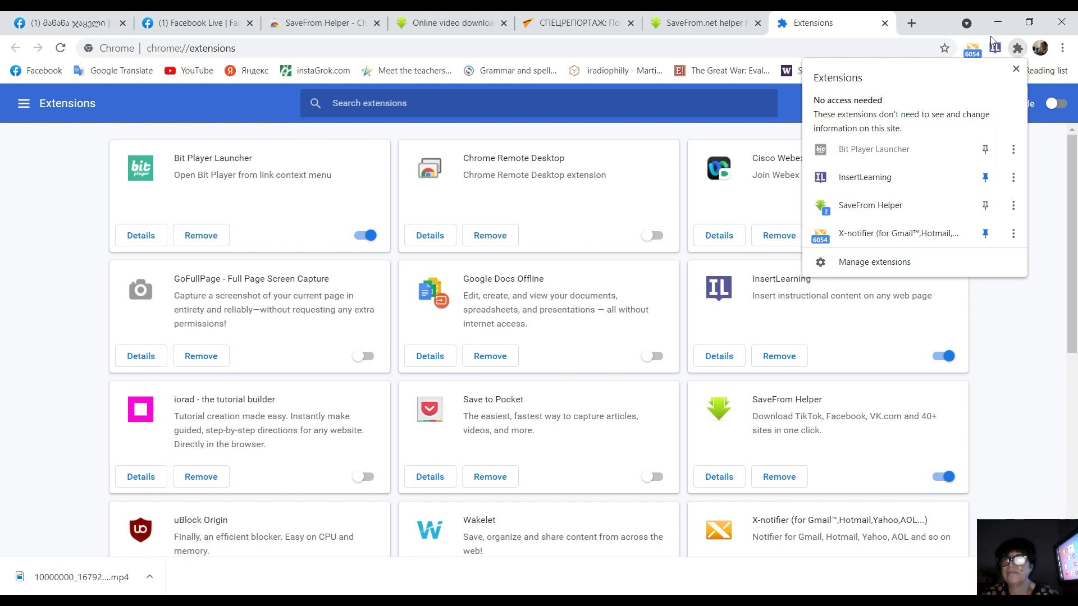
click(985, 206)
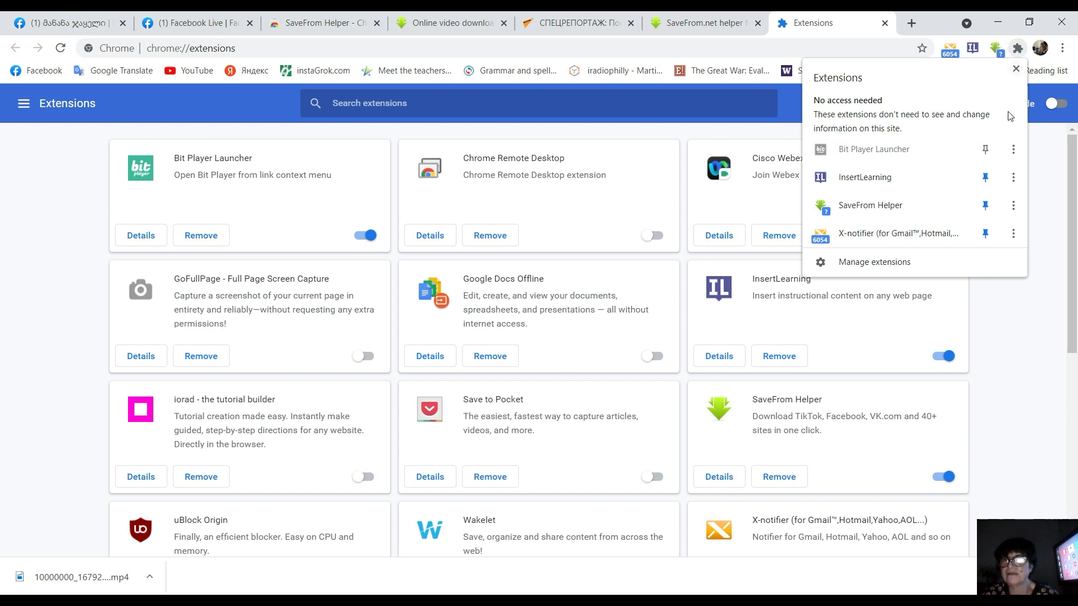
click(1019, 306)
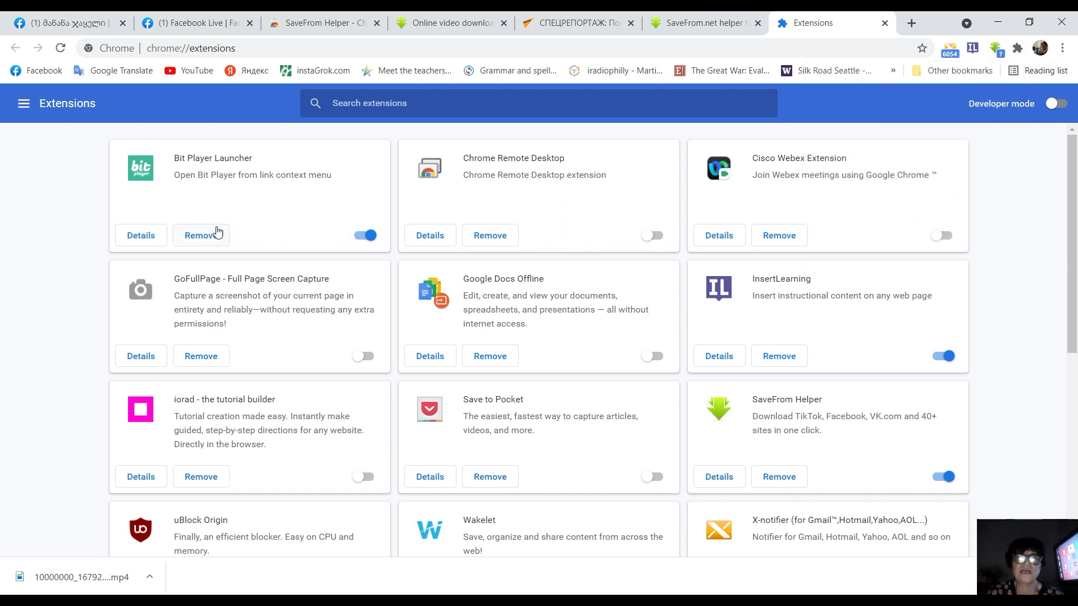
Send the Ilia State University Facebook Live video to savefrom.net through SaveFrom Helper, dismissing its introduction, and close the resulting download page
click(182, 27)
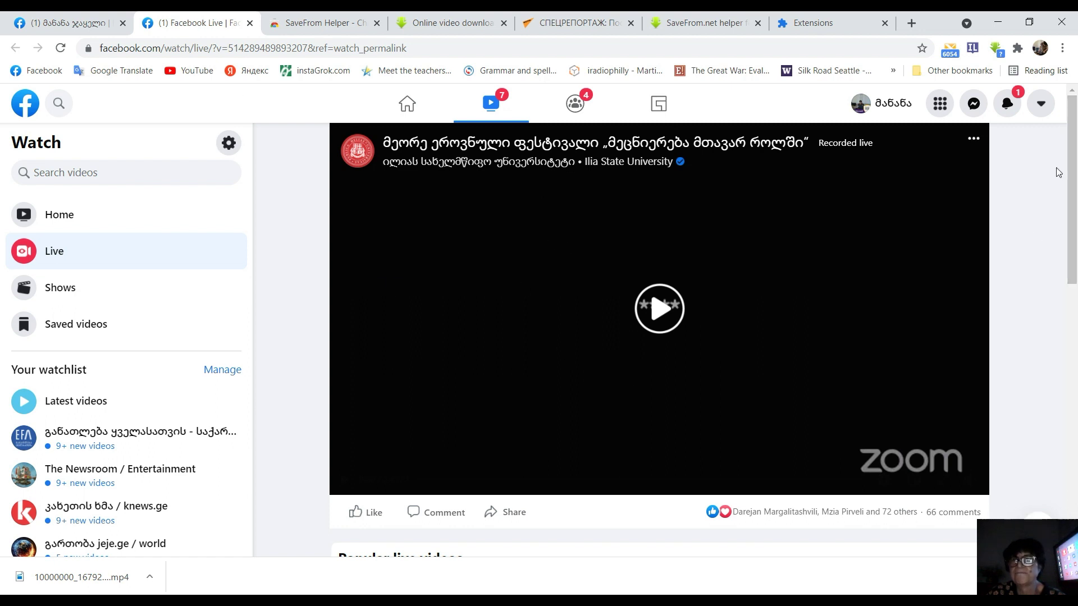
click(994, 48)
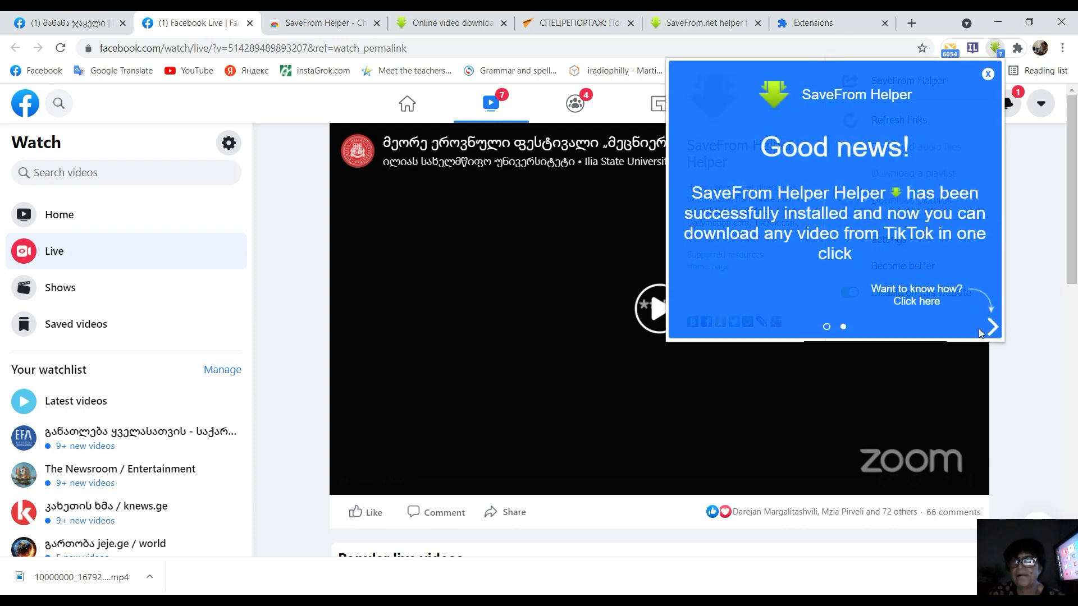
click(987, 74)
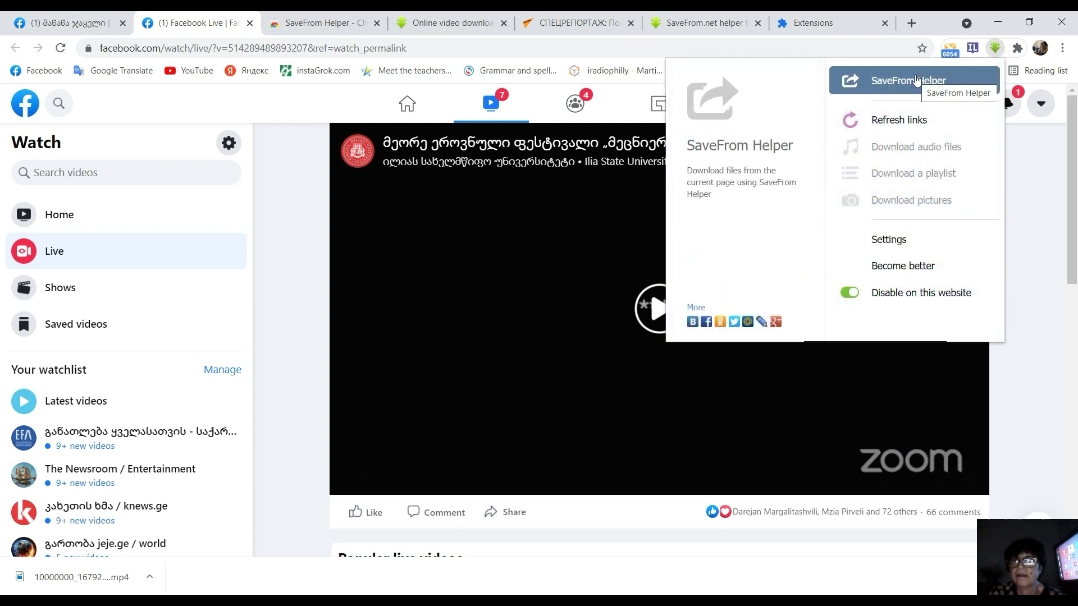
click(910, 82)
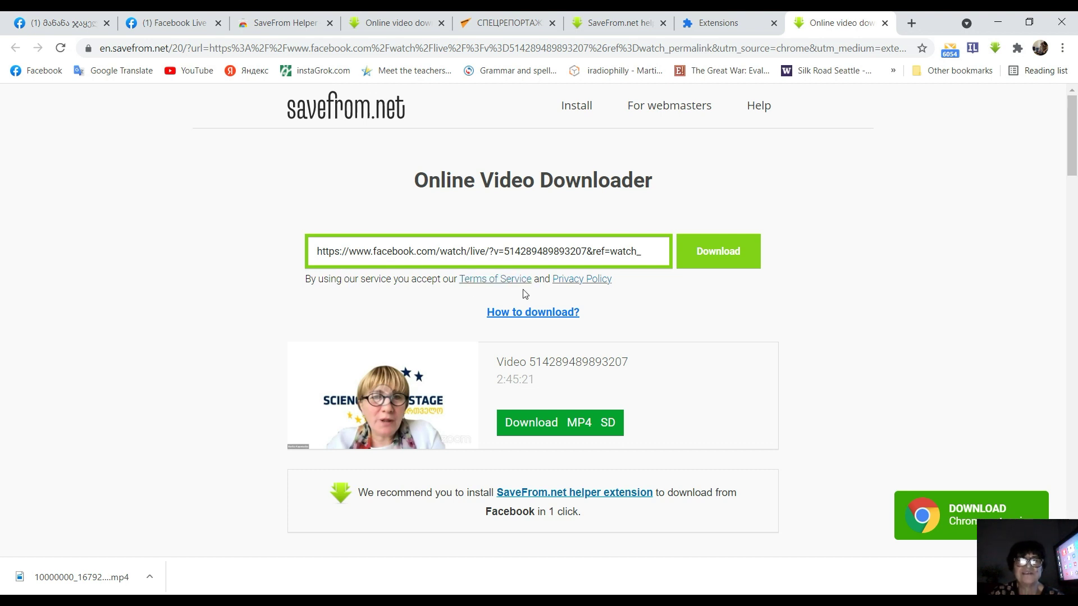
click(884, 23)
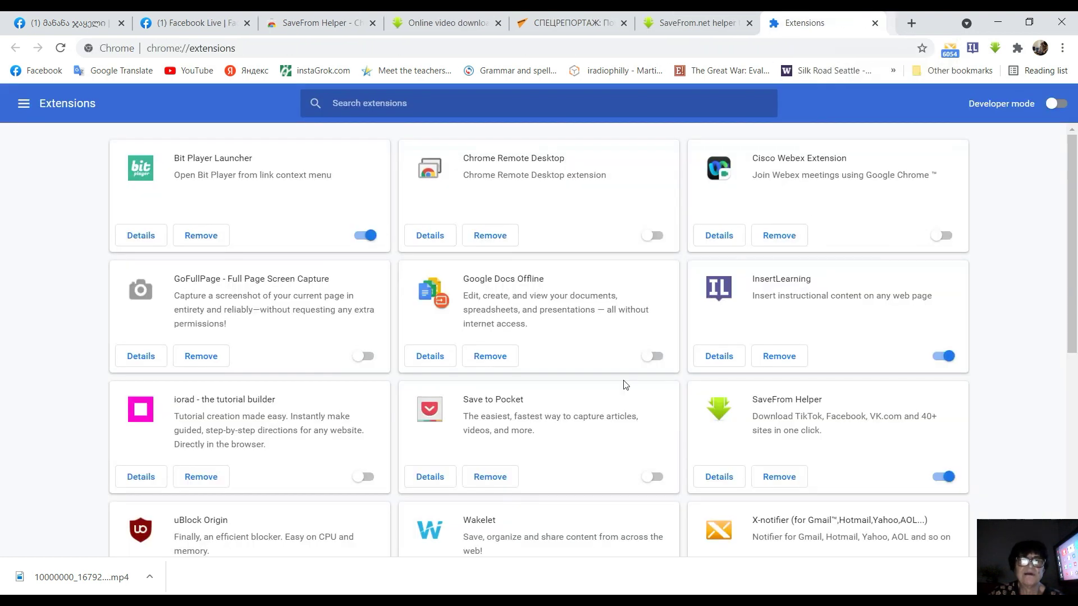
Try to send the paused 4:07 ship video from Facebook's Popular live videos to savefrom.net through SaveFrom Helper
click(186, 26)
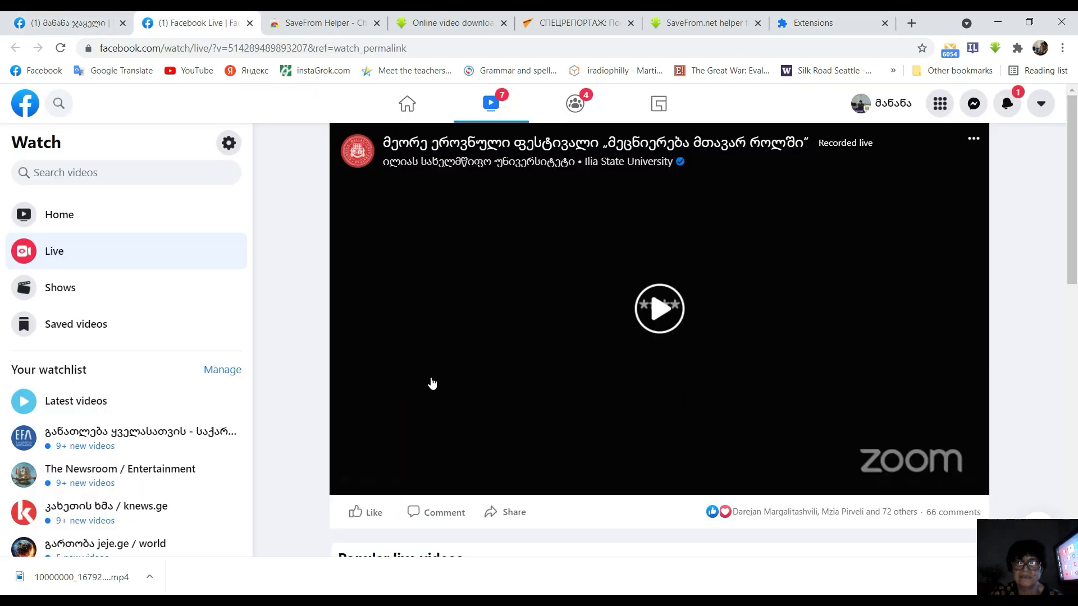
scroll(433, 383, down, 7)
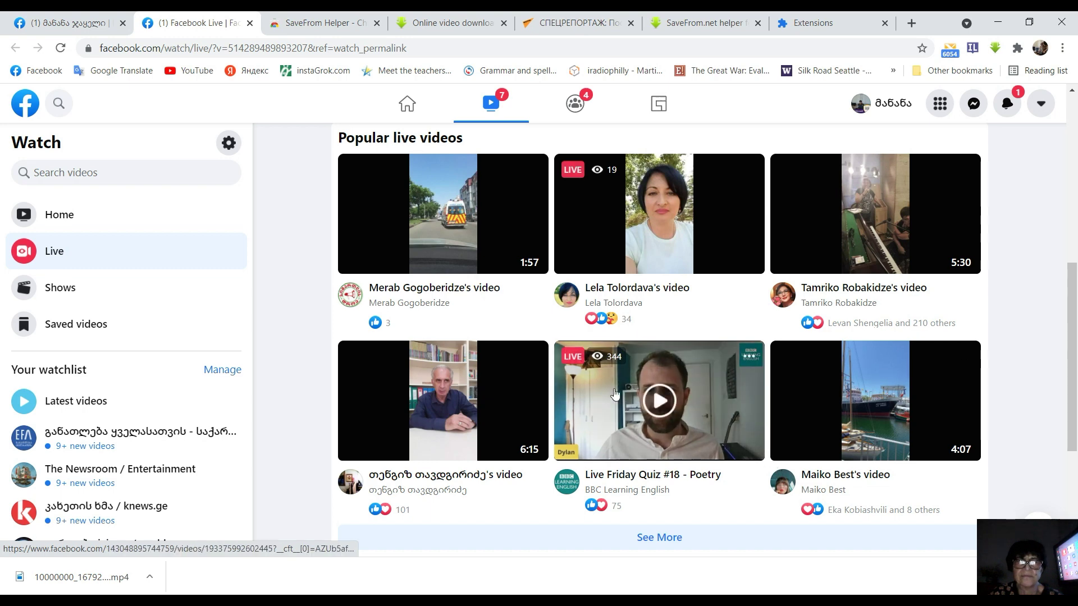
scroll(615, 394, up, 1)
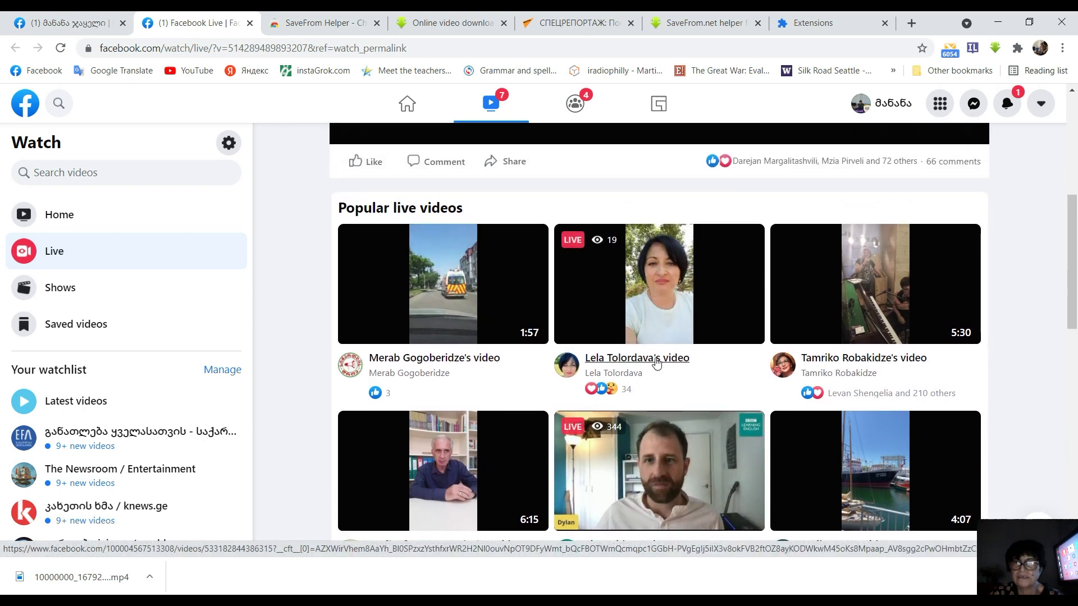
scroll(797, 410, down, 1)
click(813, 414)
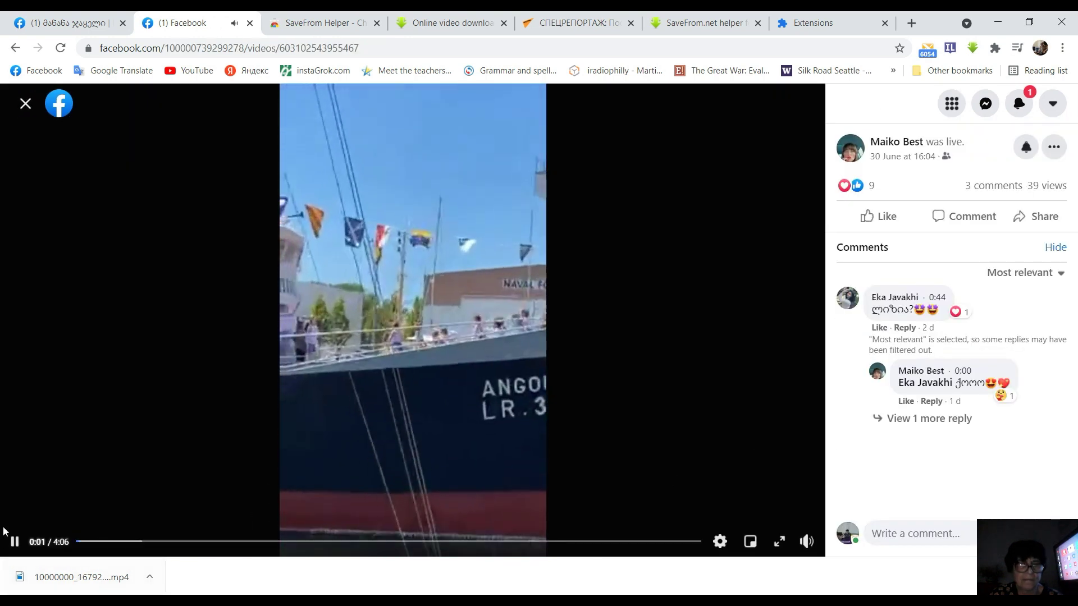
click(15, 542)
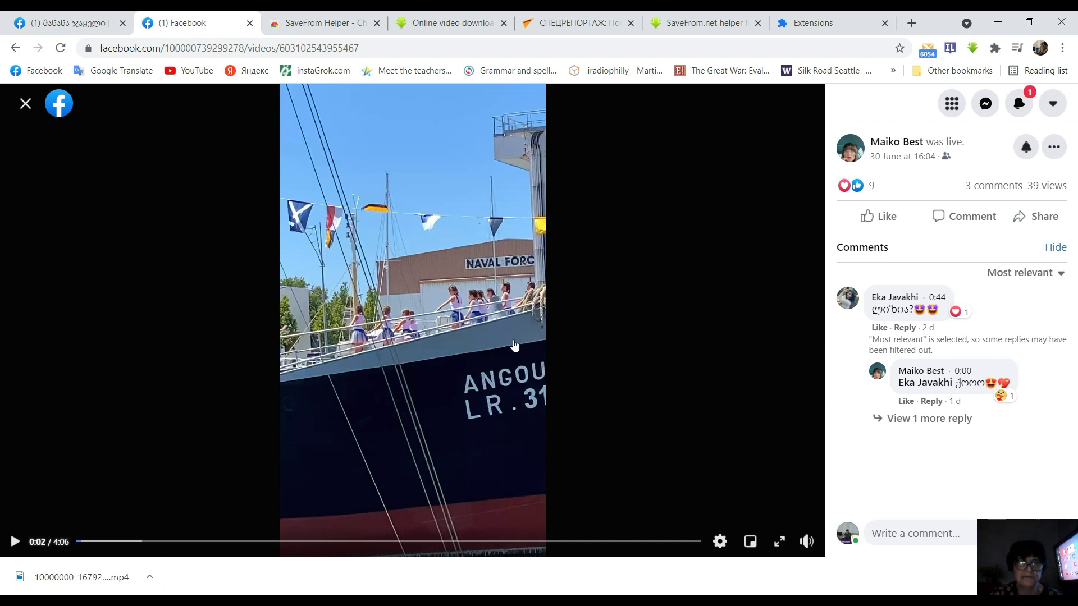
click(972, 50)
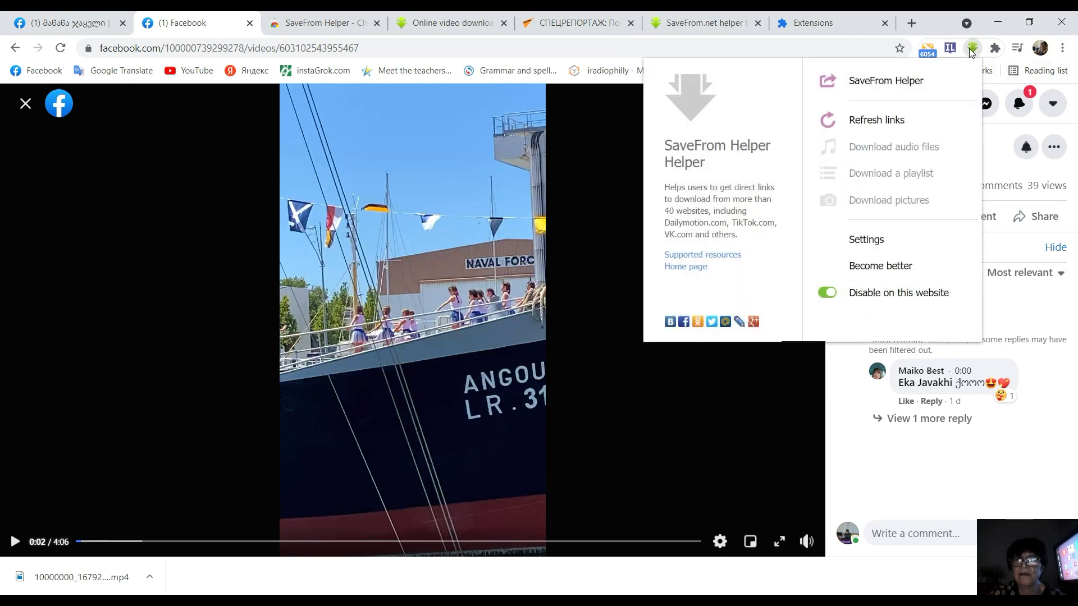
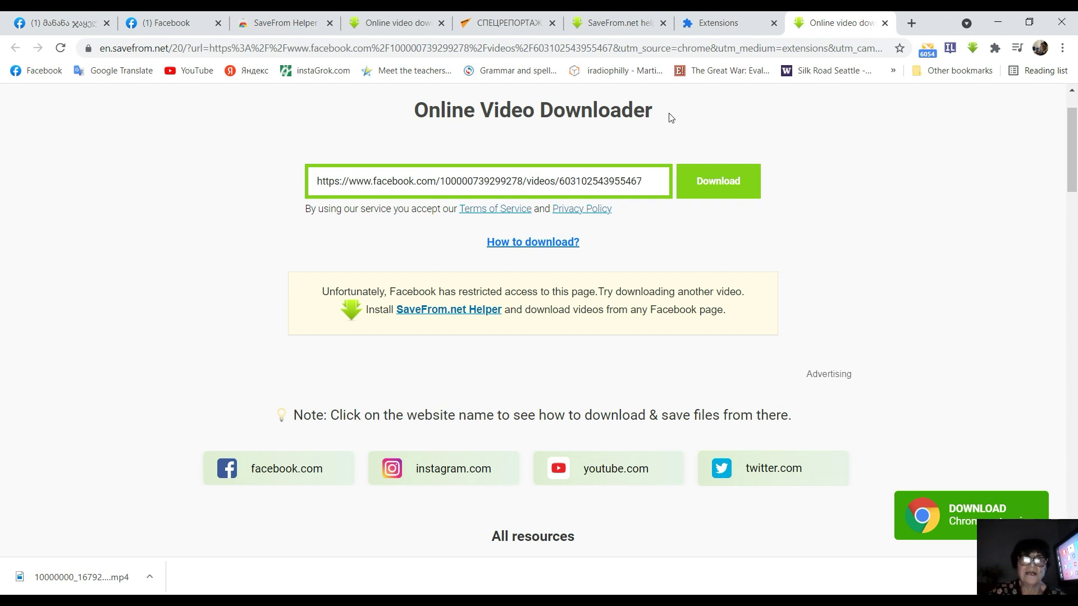
Close the ship video's page and reopen the Ilia State University live video from the link shared in the Facebook chat
click(218, 24)
click(61, 23)
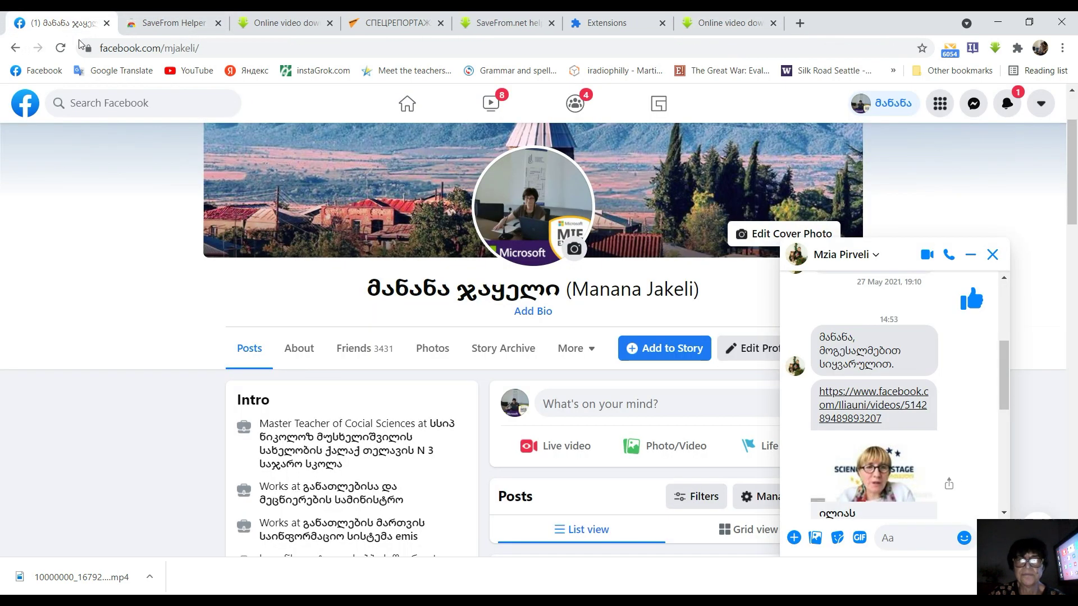
click(854, 406)
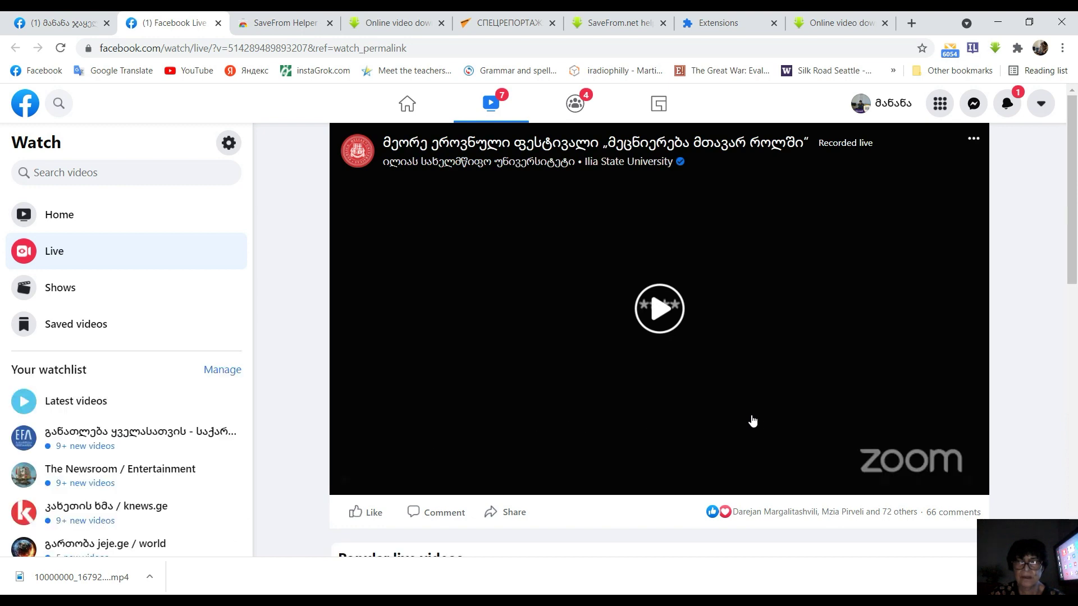
Look through the Popular live videos, Live gaming and Recent live videos listings, expanding the popular ones
scroll(812, 404, down, 10)
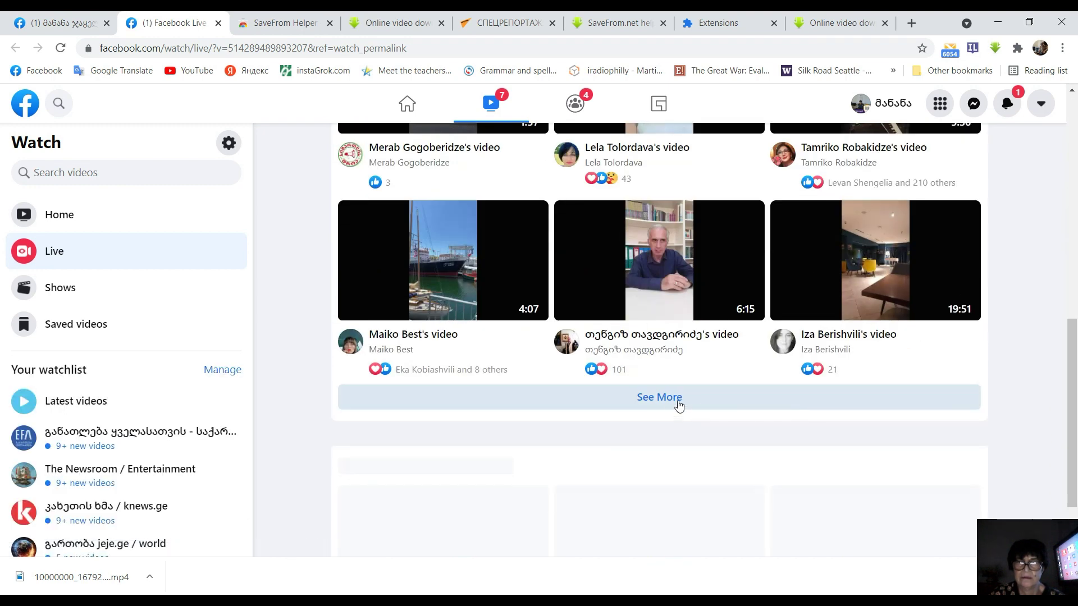
click(679, 405)
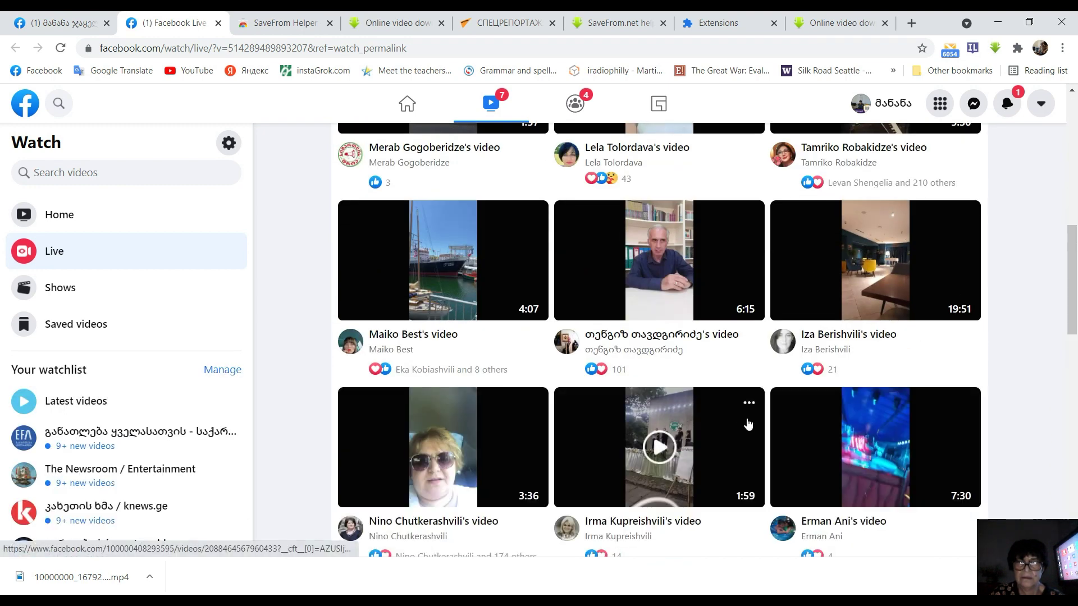
scroll(748, 425, down, 3)
scroll(749, 419, down, 4)
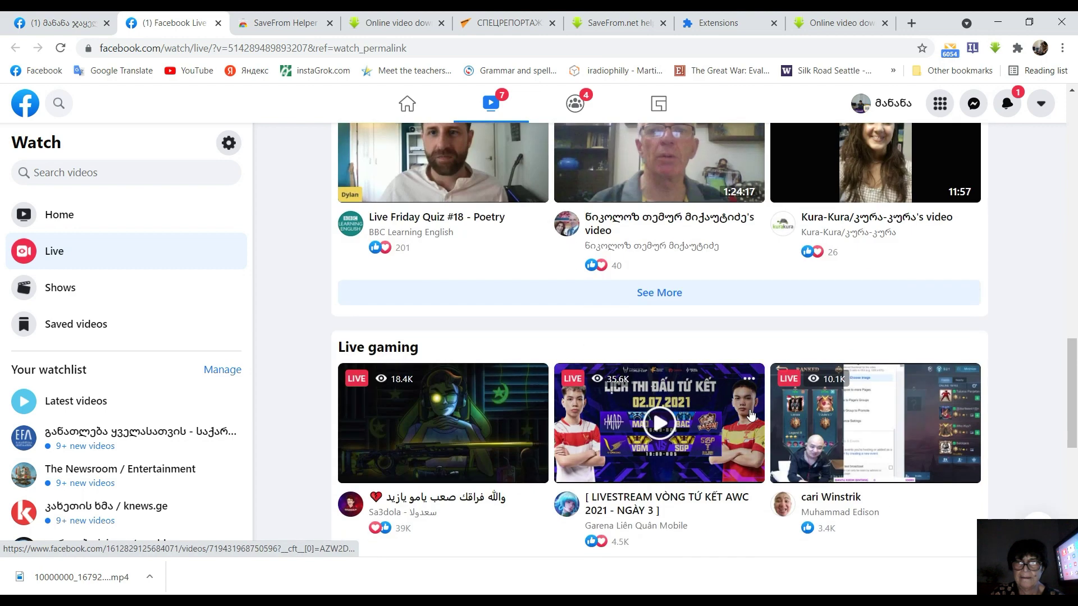
scroll(682, 350, down, 4)
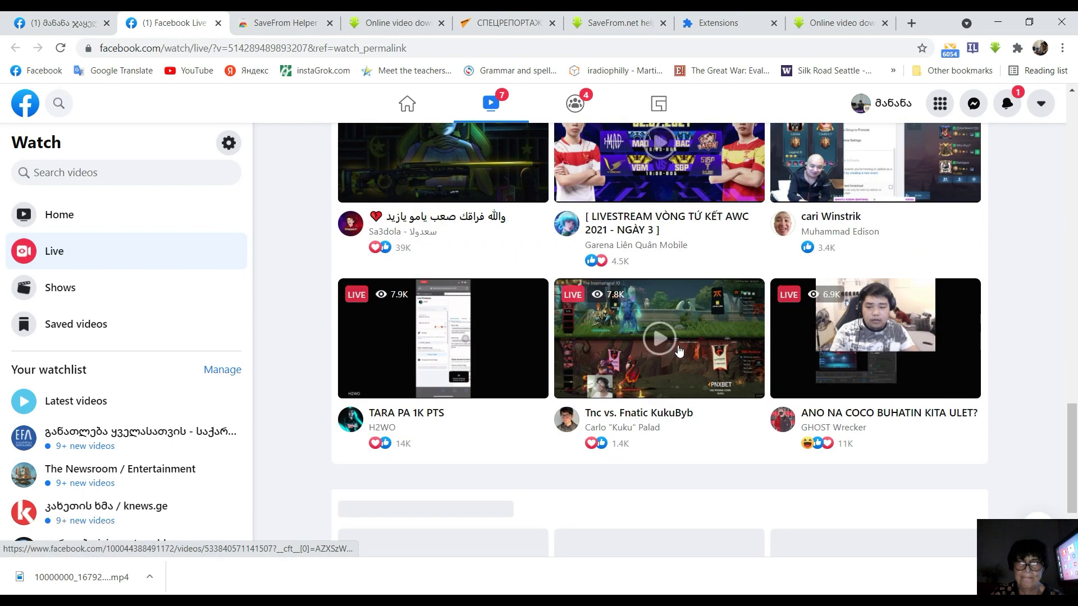
scroll(733, 494, down, 5)
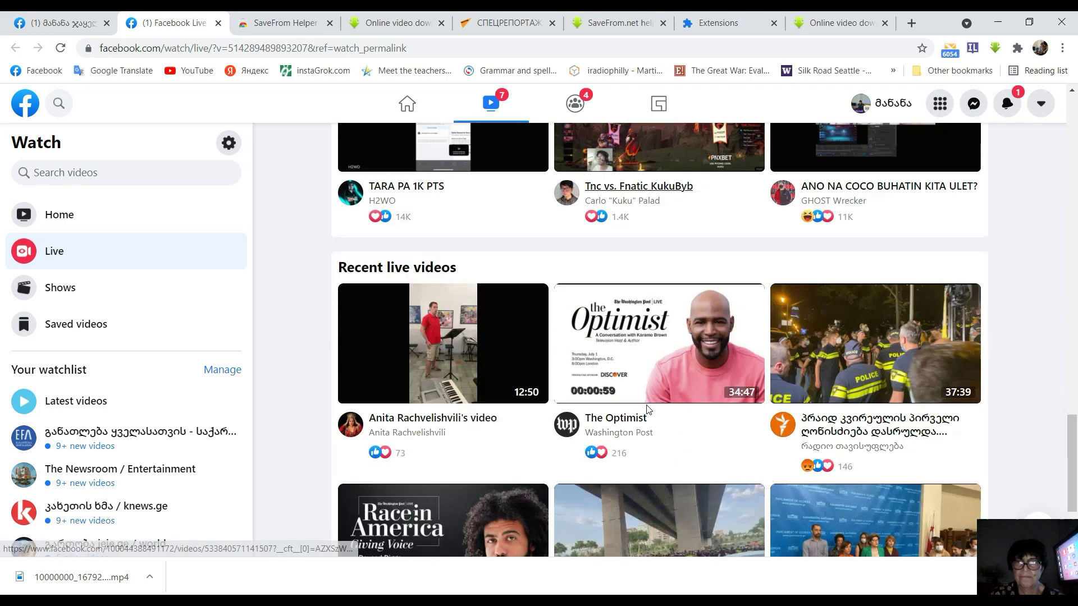
scroll(449, 494, up, 1)
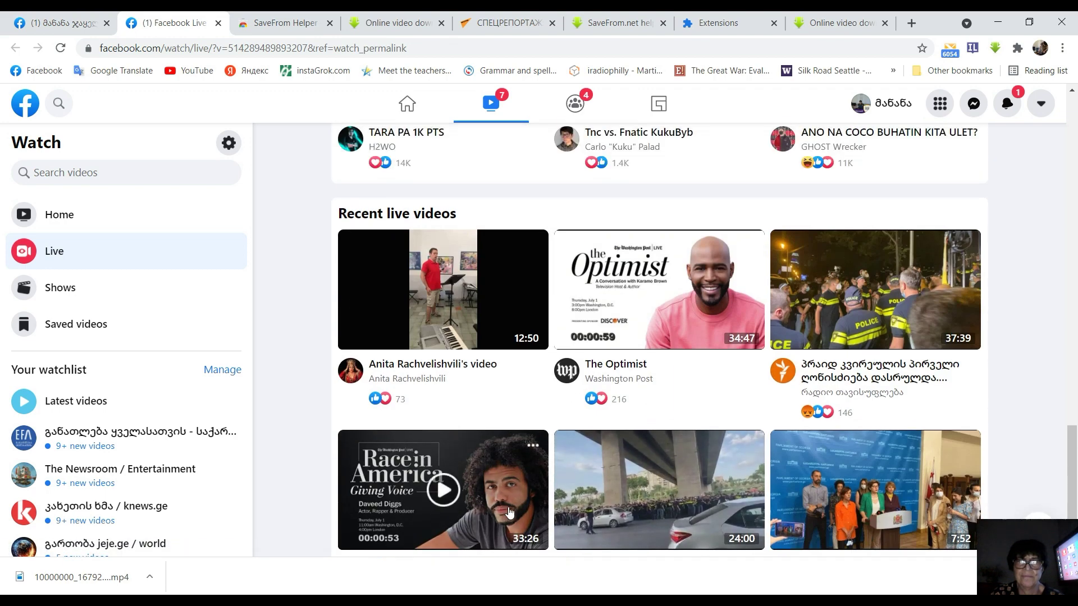
Open and pause the 12:50 video under Recent live videos and send it to savefrom.net through SaveFrom Helper
click(509, 273)
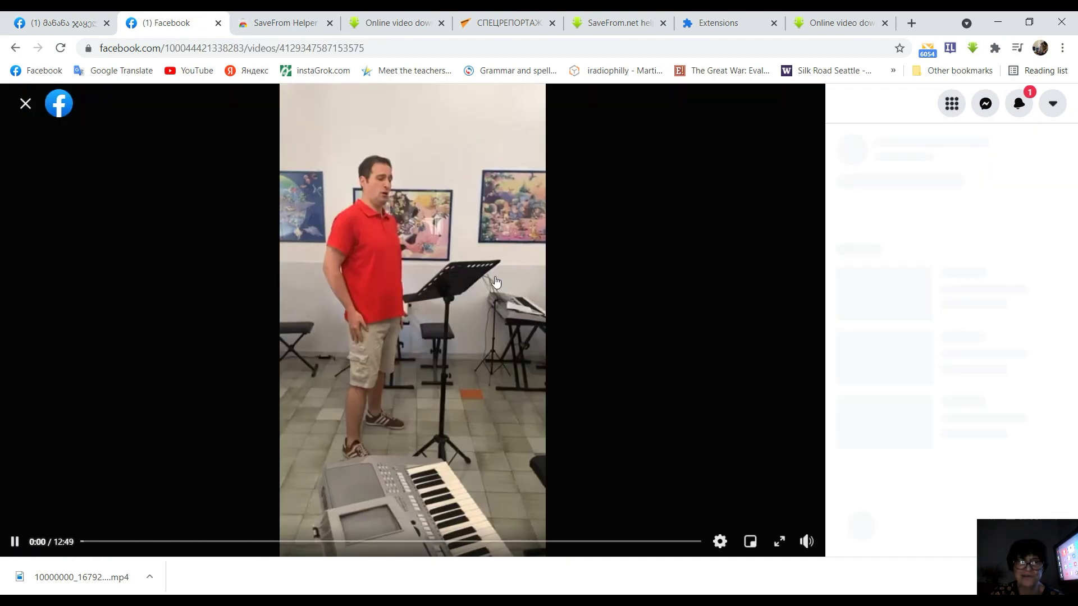
click(16, 542)
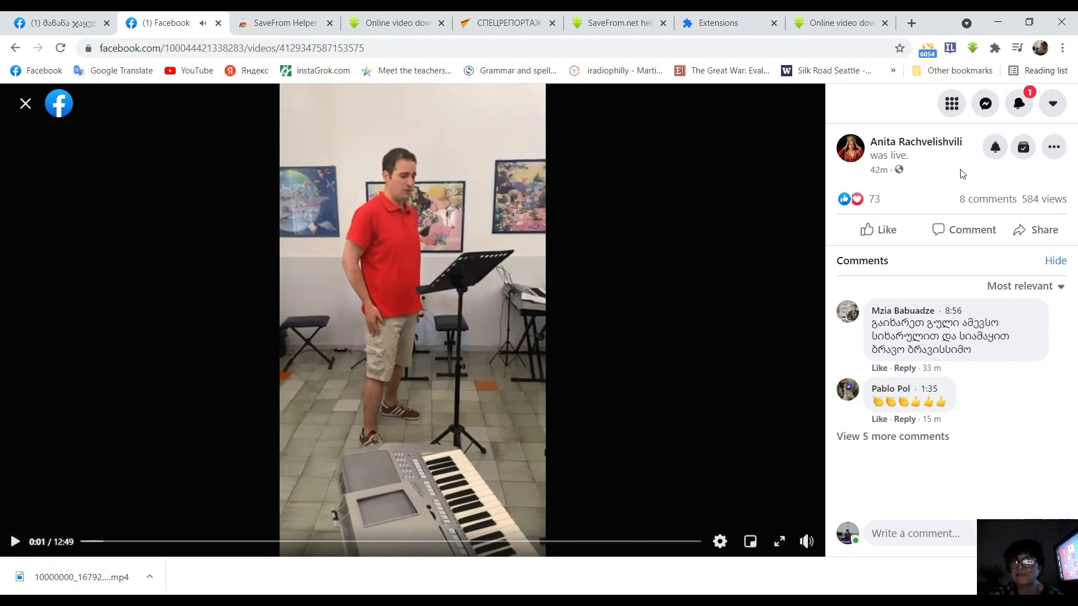
click(973, 48)
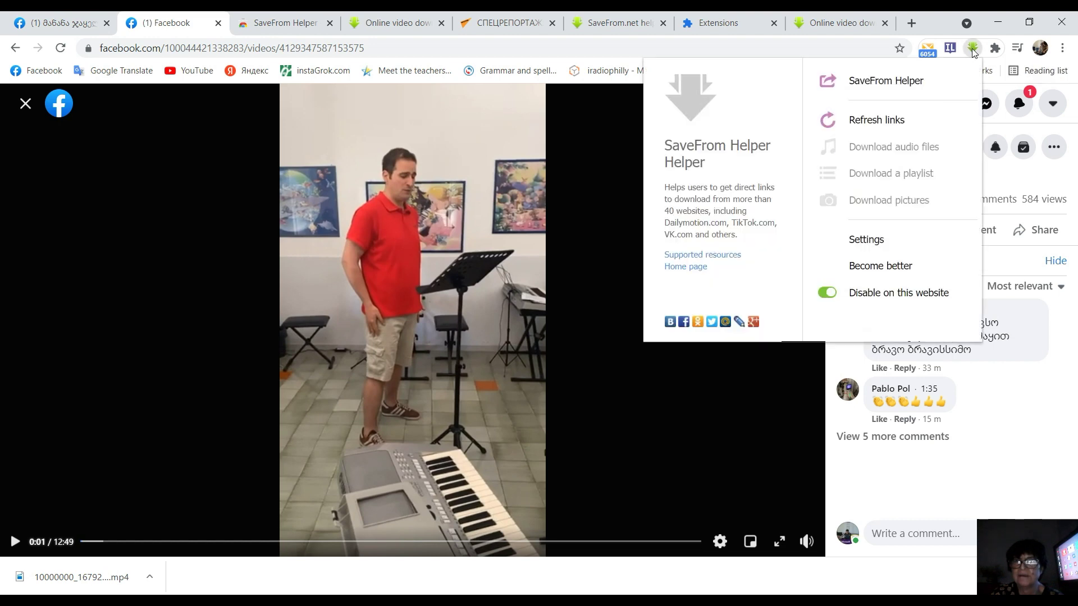
click(895, 82)
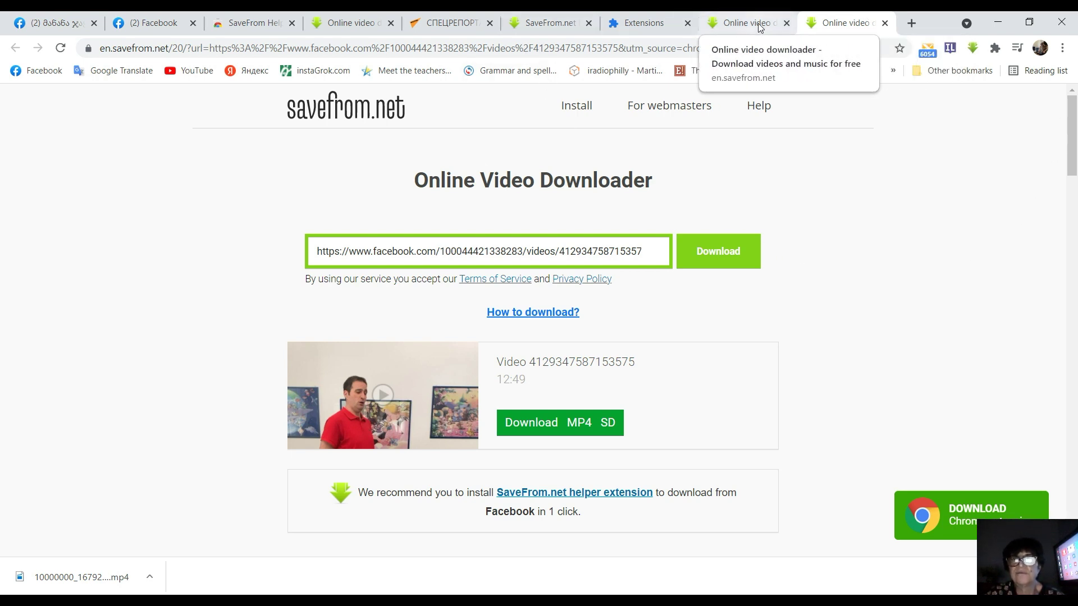
Open YouTube in a new tab, pause the "German Shepherd Meets Newborn Baby Chick" video and send it to savefrom.net through SaveFrom Helper
click(911, 25)
click(191, 72)
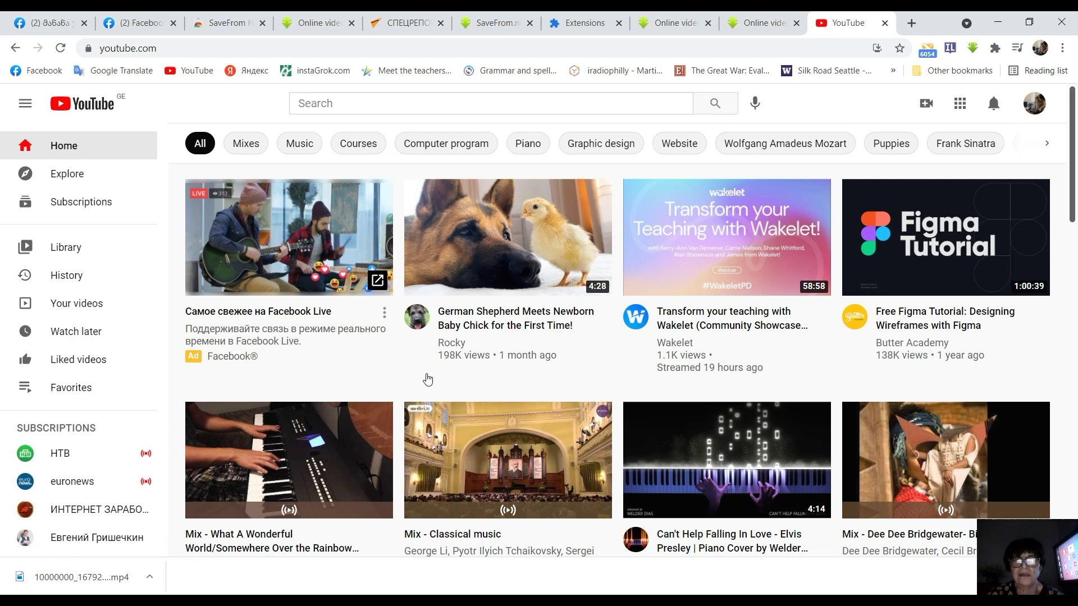
click(481, 297)
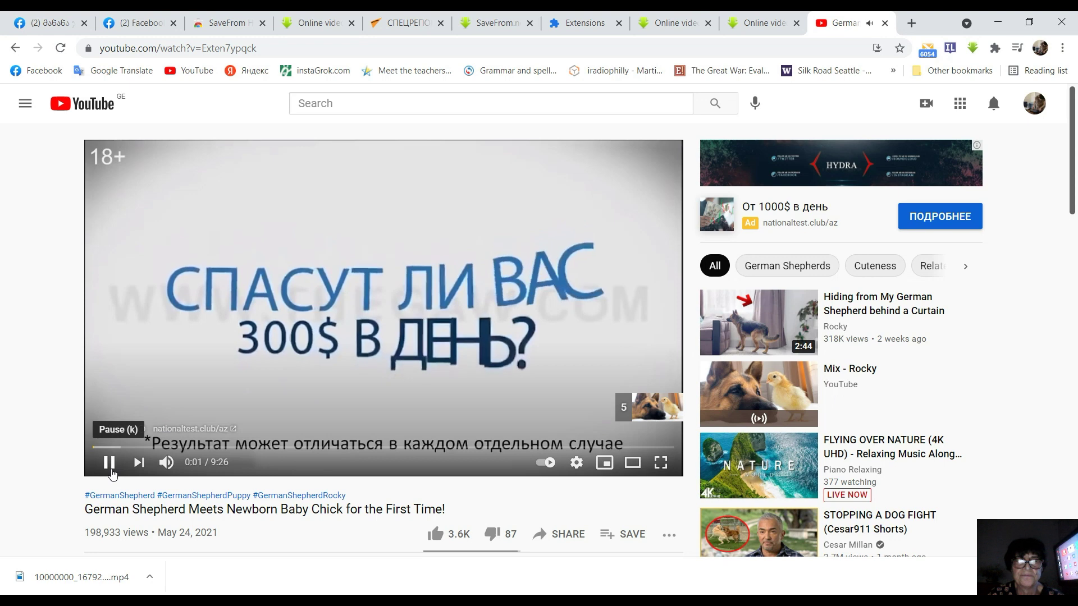
click(109, 462)
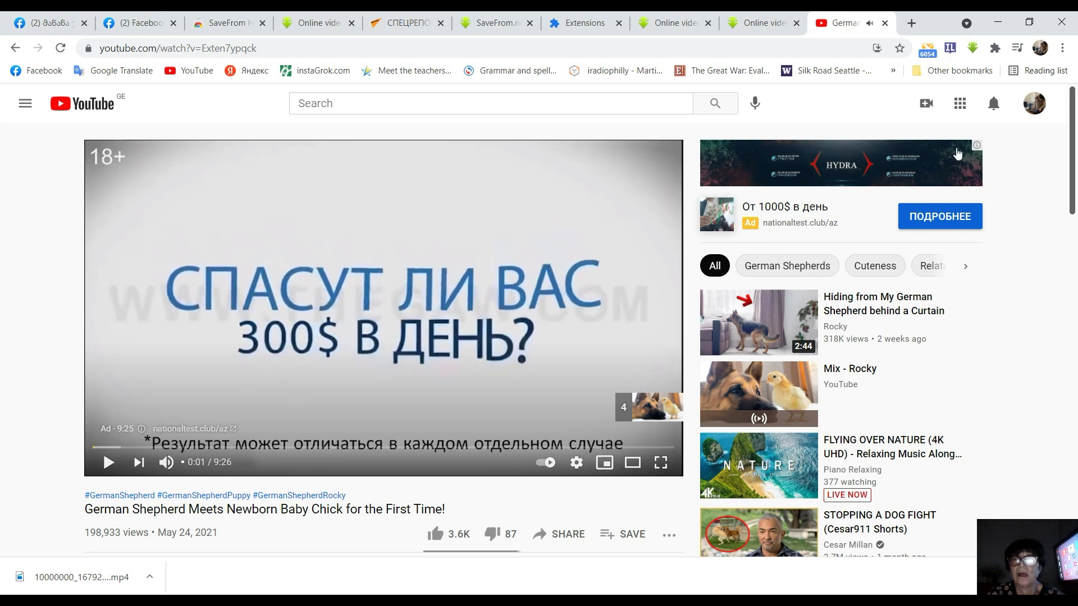
click(974, 48)
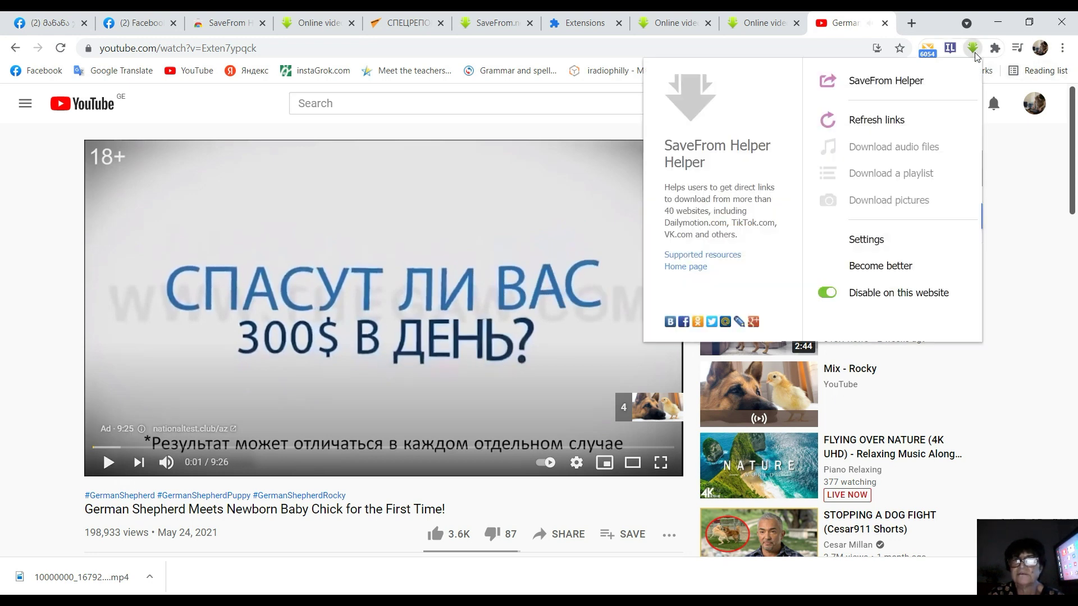
click(880, 84)
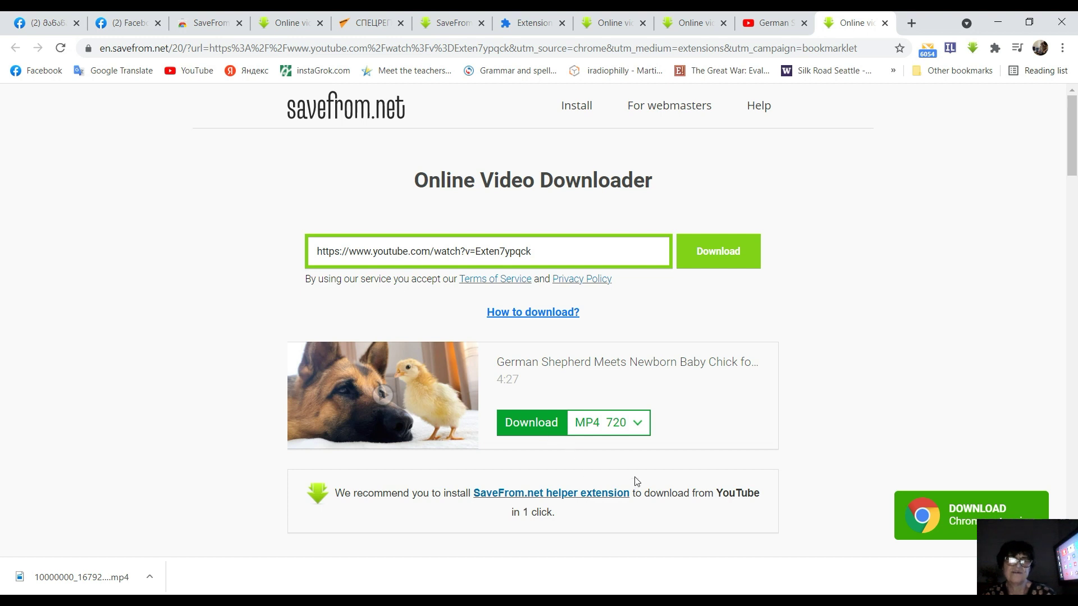
Examine the full list of download formats and qualities offered for the German Shepherd video, without picking another one
scroll(927, 329, down, 1)
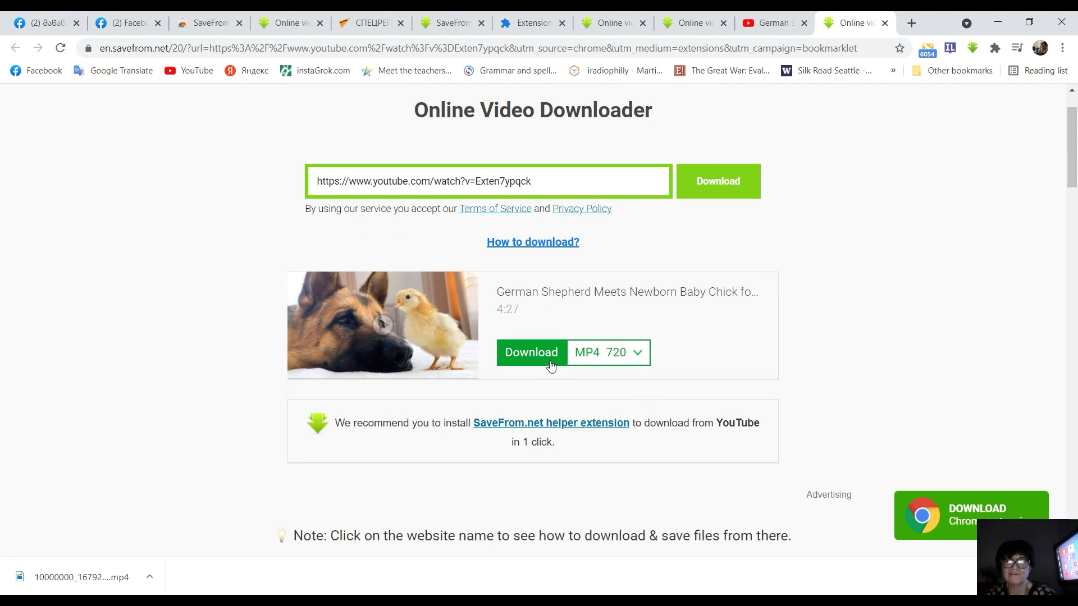
click(637, 354)
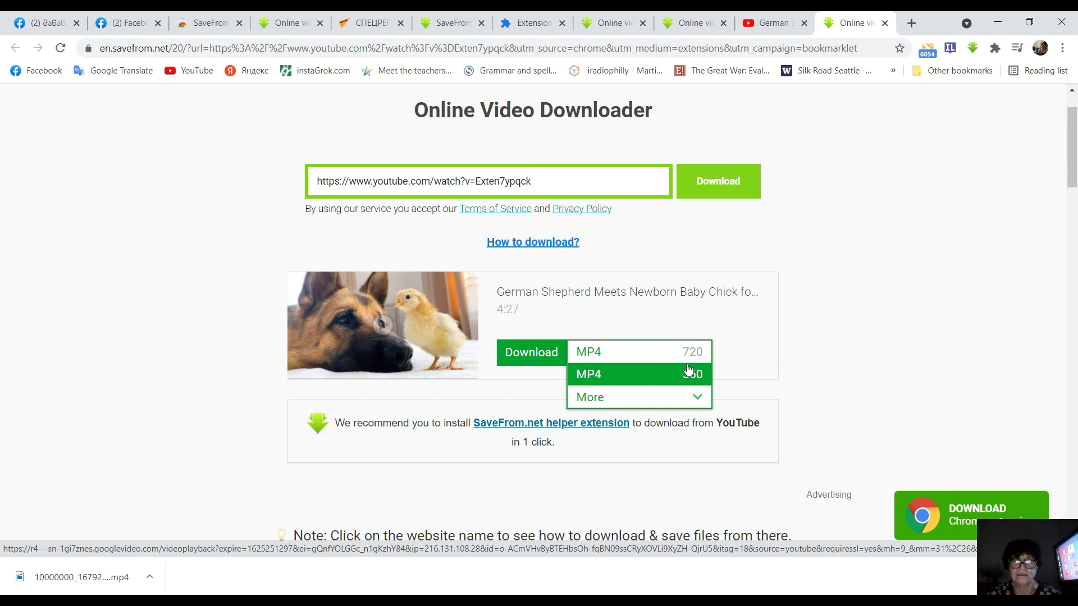
click(698, 399)
scroll(848, 334, down, 3)
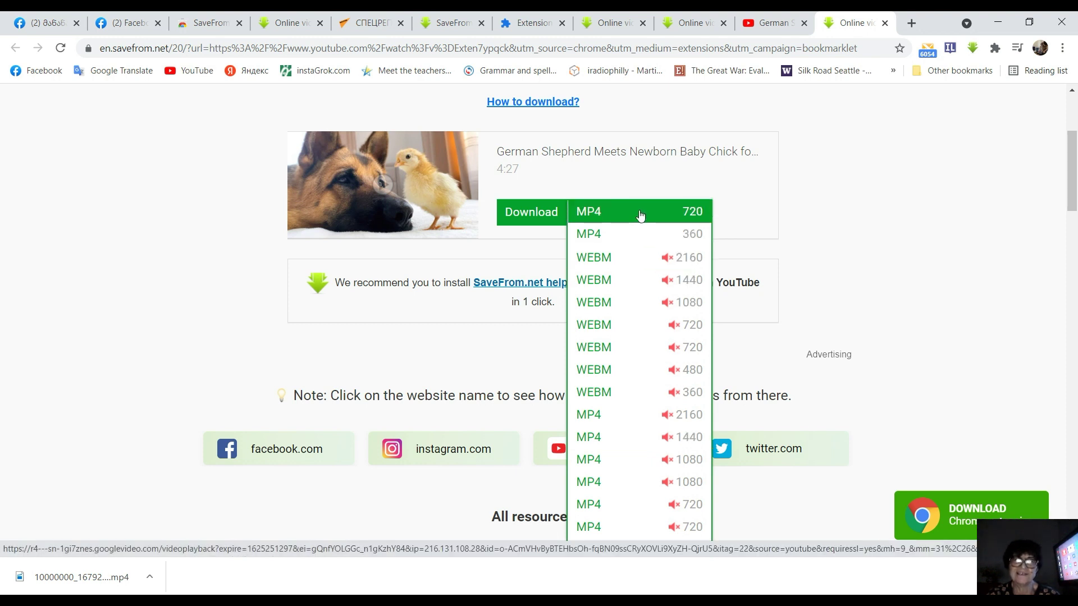
click(890, 243)
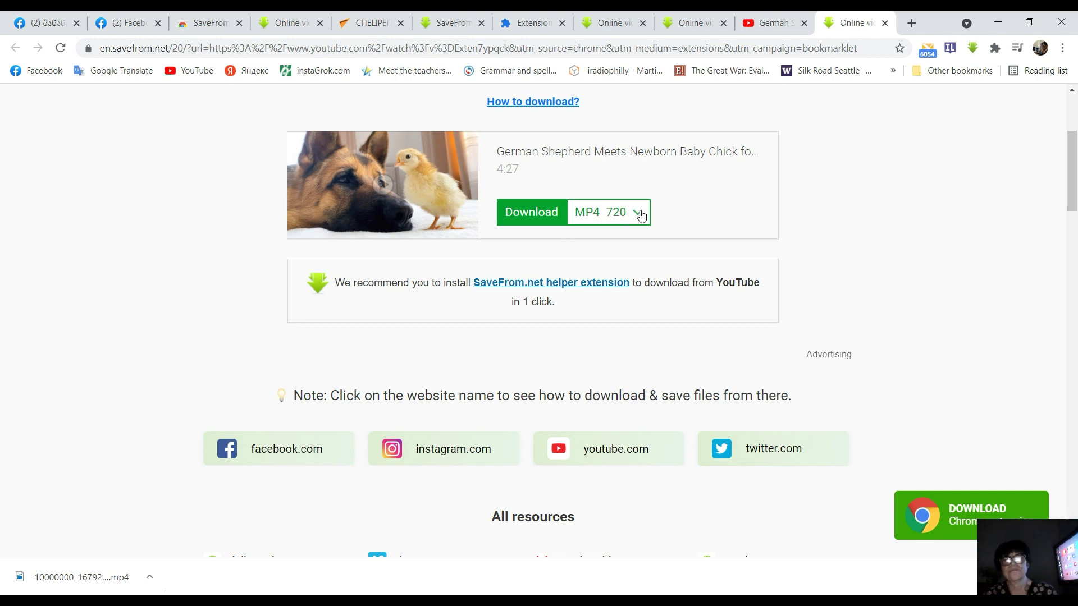
scroll(640, 247, up, 4)
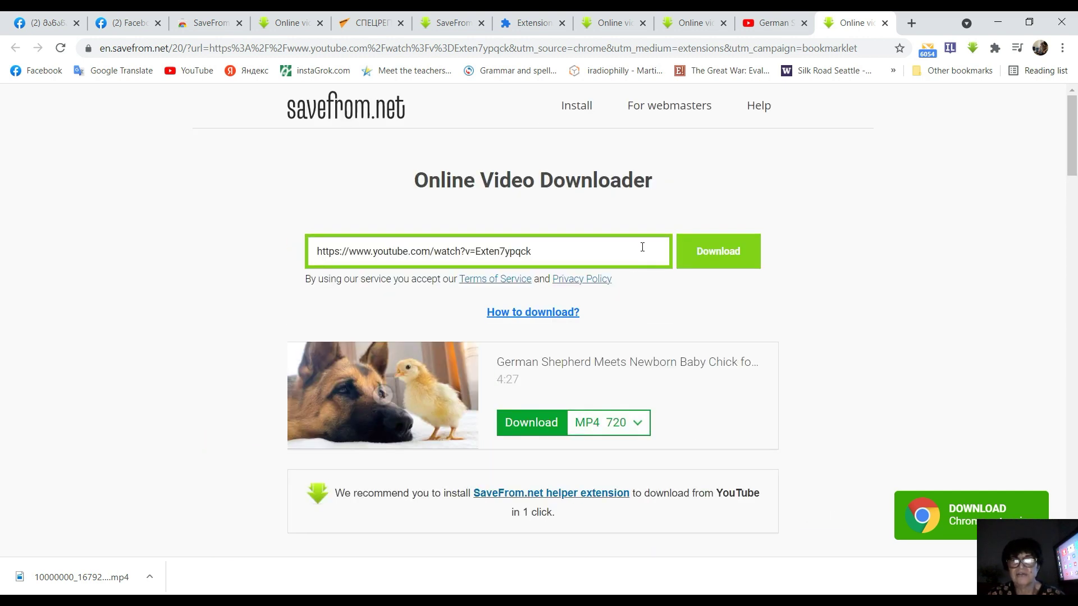
Open Twitter in a new tab and find the Media Watch press conference video in the home feed
click(911, 24)
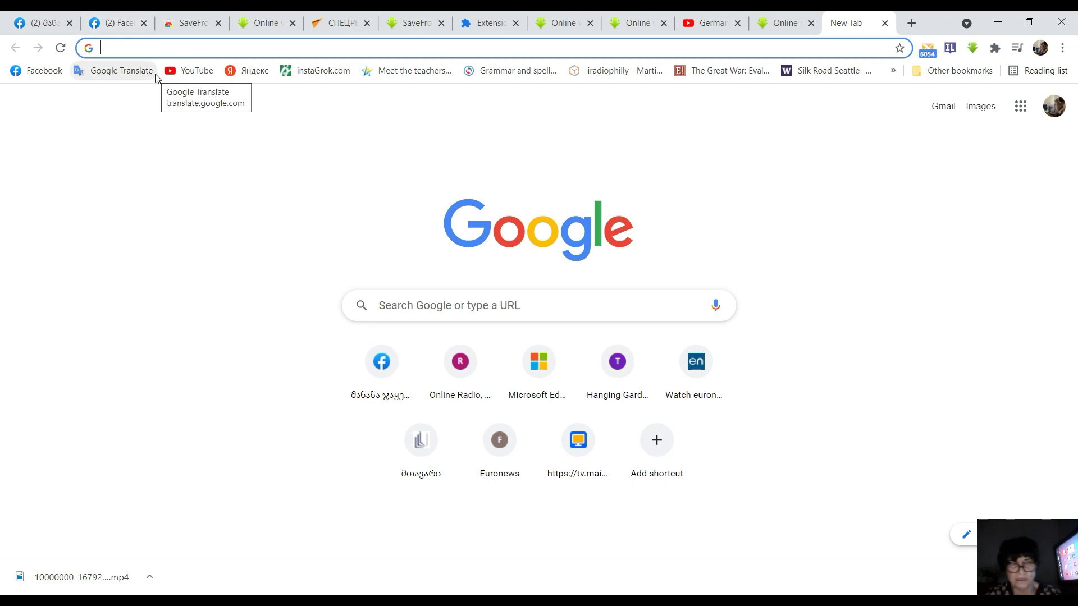
text(t)
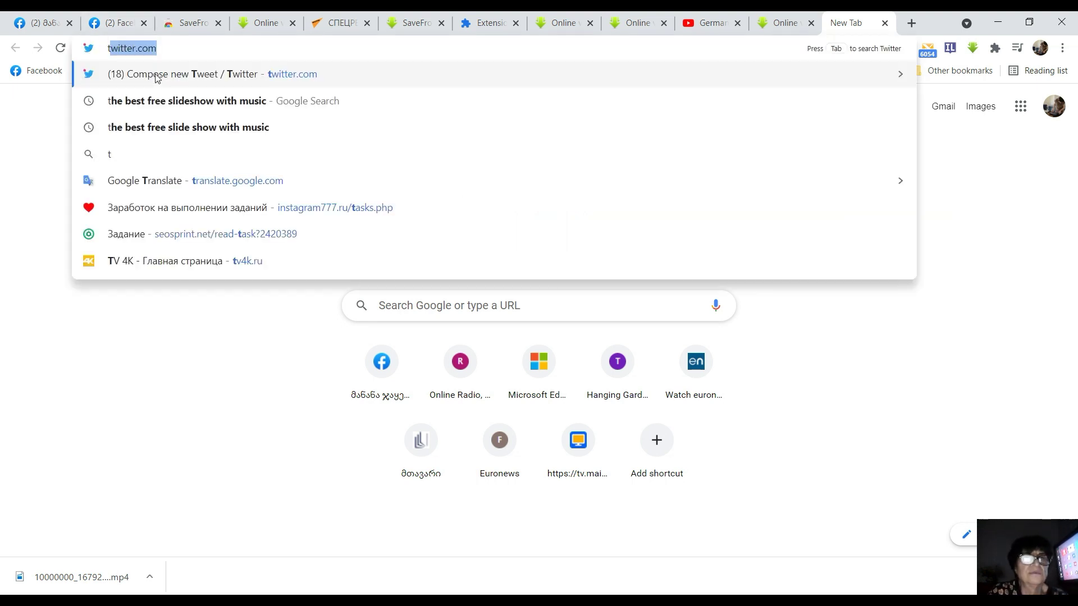
click(157, 78)
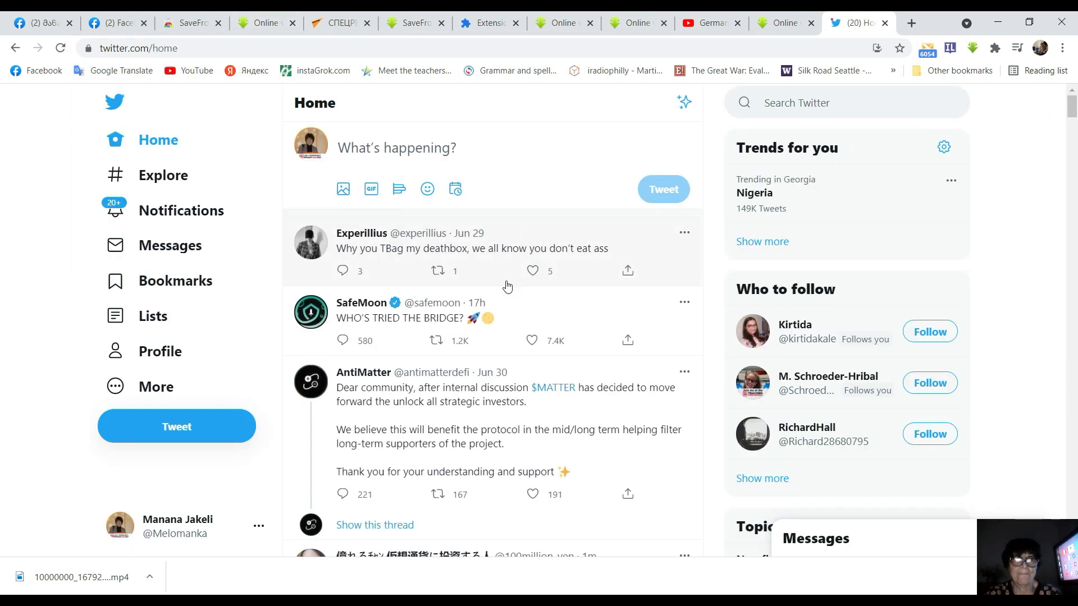
scroll(449, 261, down, 5)
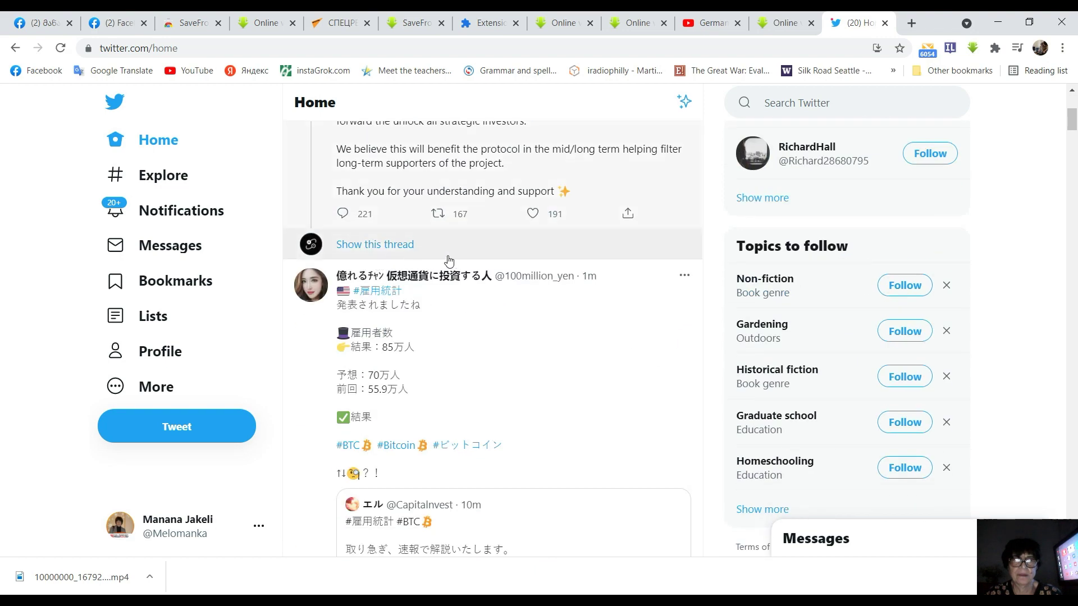
scroll(449, 261, down, 15)
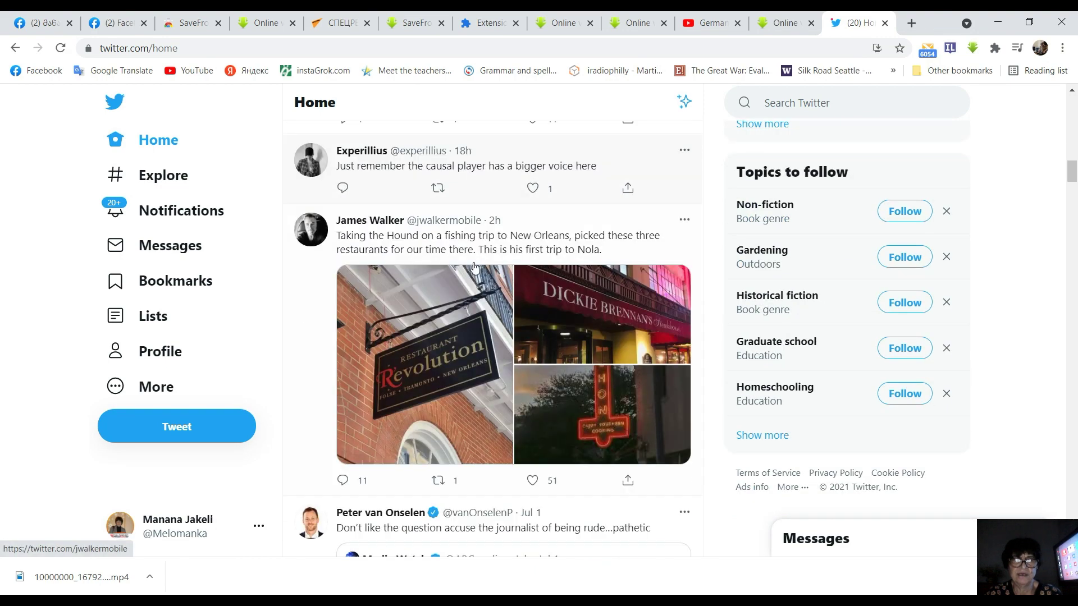
scroll(474, 266, down, 3)
scroll(519, 321, down, 4)
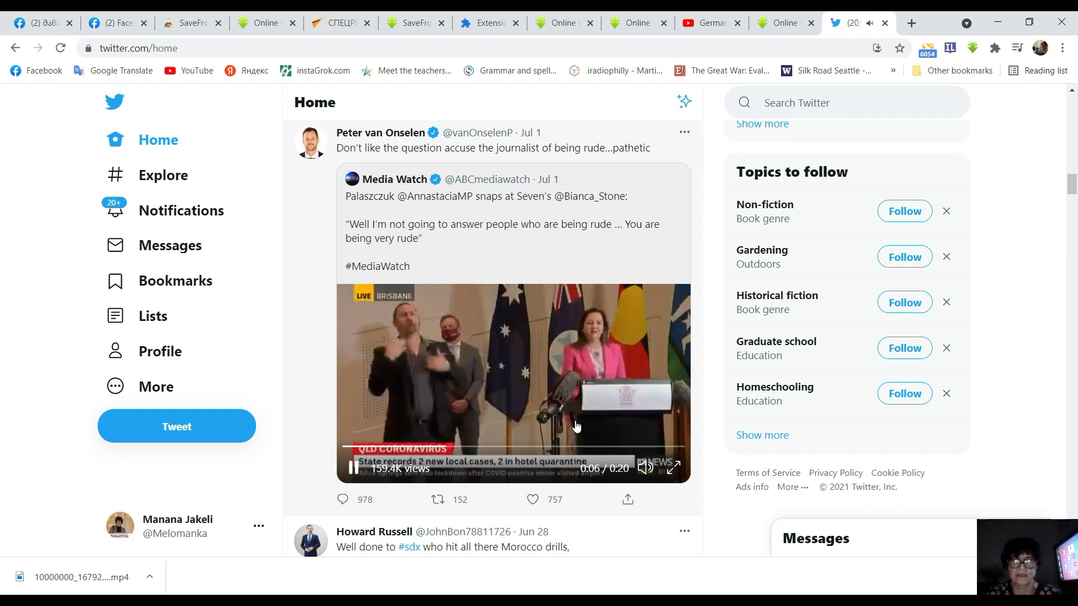
View the Media Watch video full screen, return to the feed and try to send it to savefrom.net through SaveFrom Helper
click(675, 468)
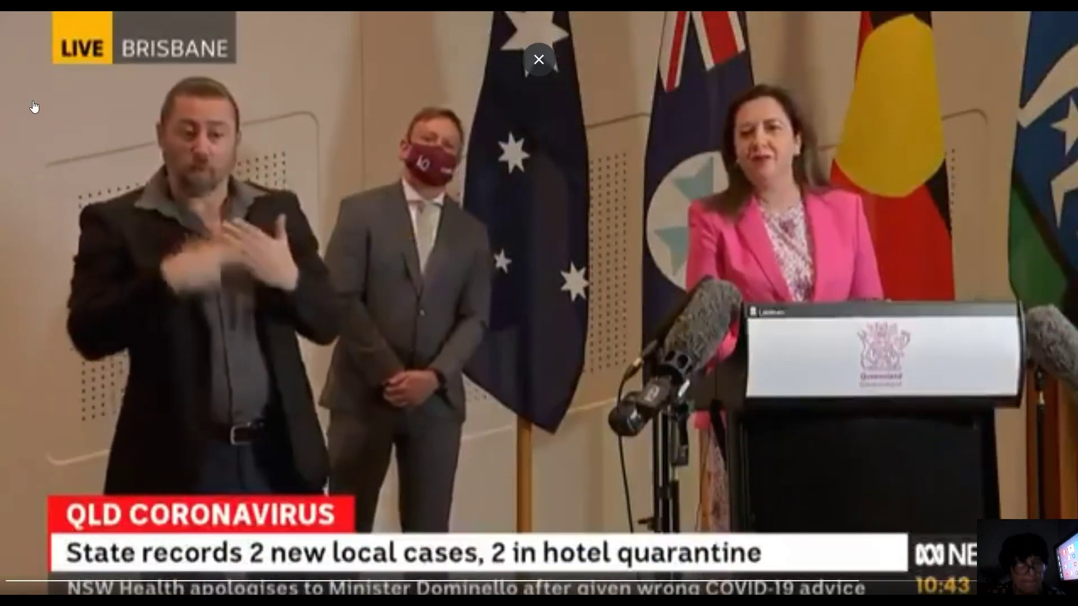
key(Escape)
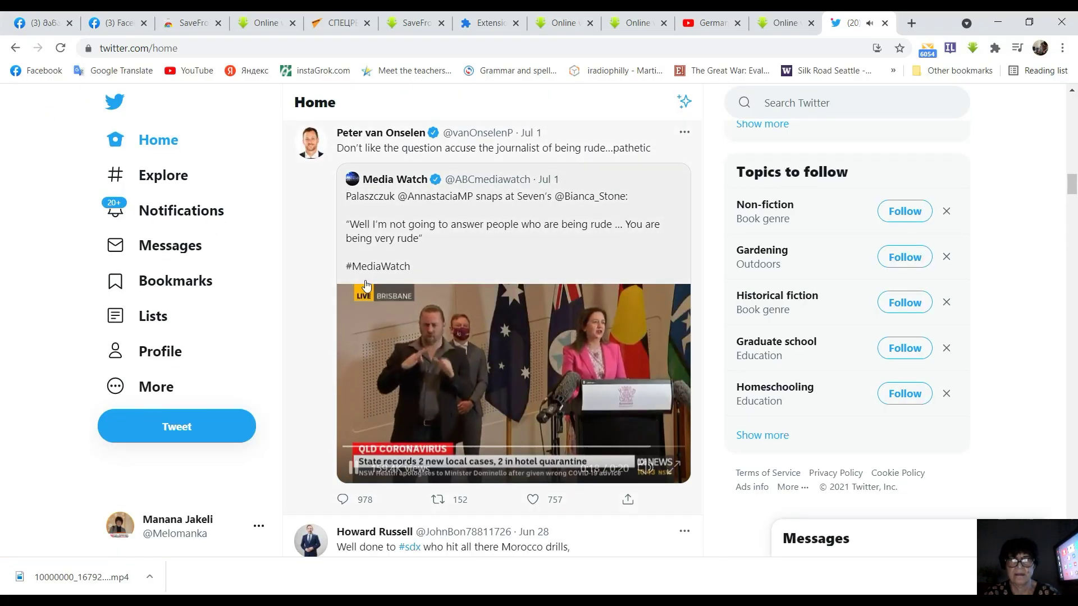
click(352, 469)
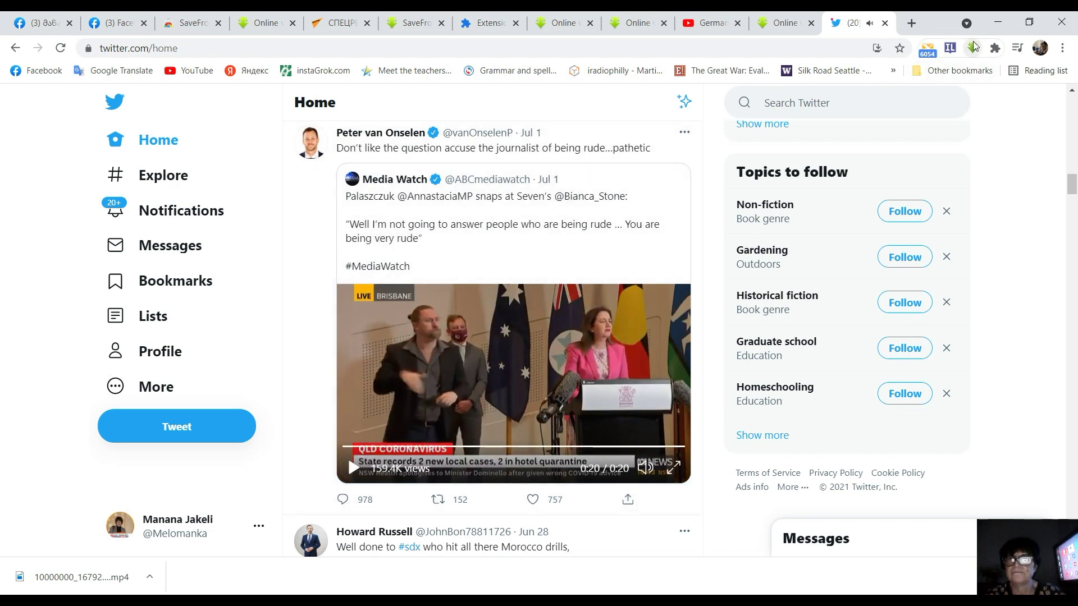
click(973, 48)
click(893, 79)
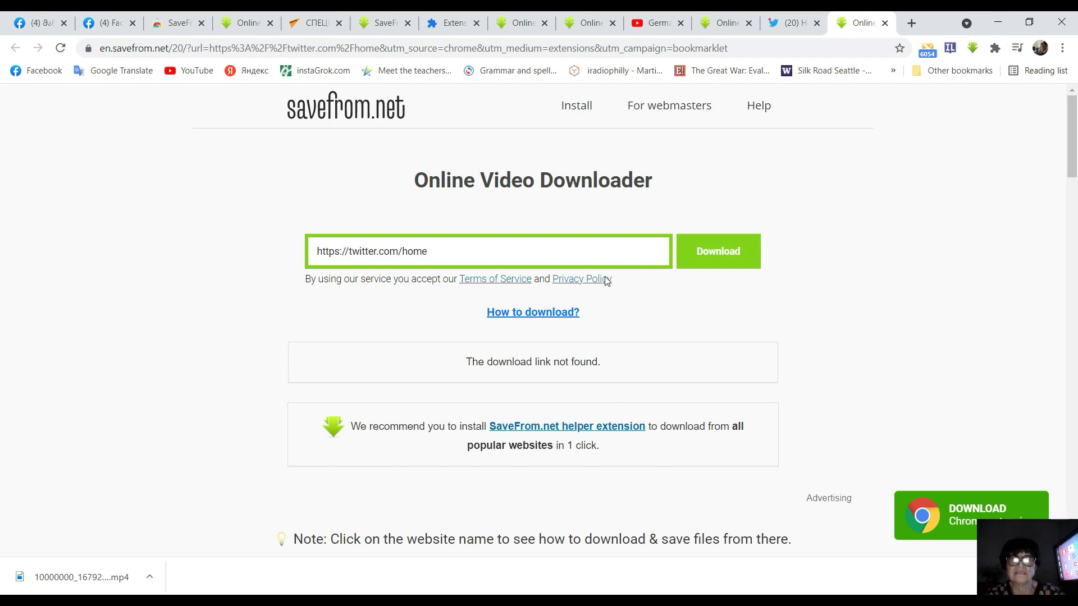
Replay the Media Watch video on Twitter, refresh the links in SaveFrom Helper and try sending it to savefrom.net again
click(781, 24)
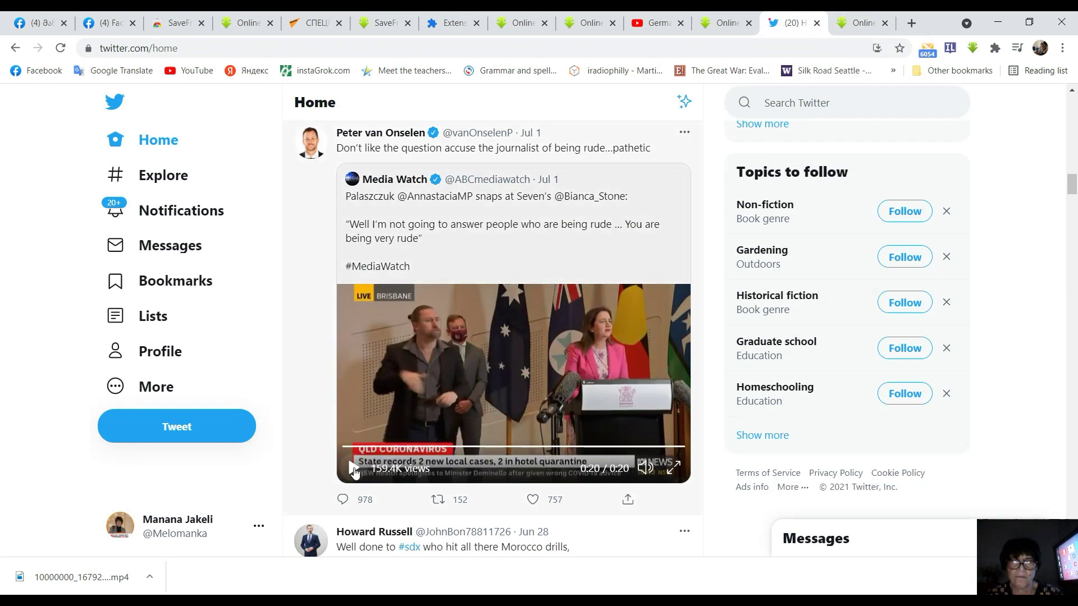
click(415, 349)
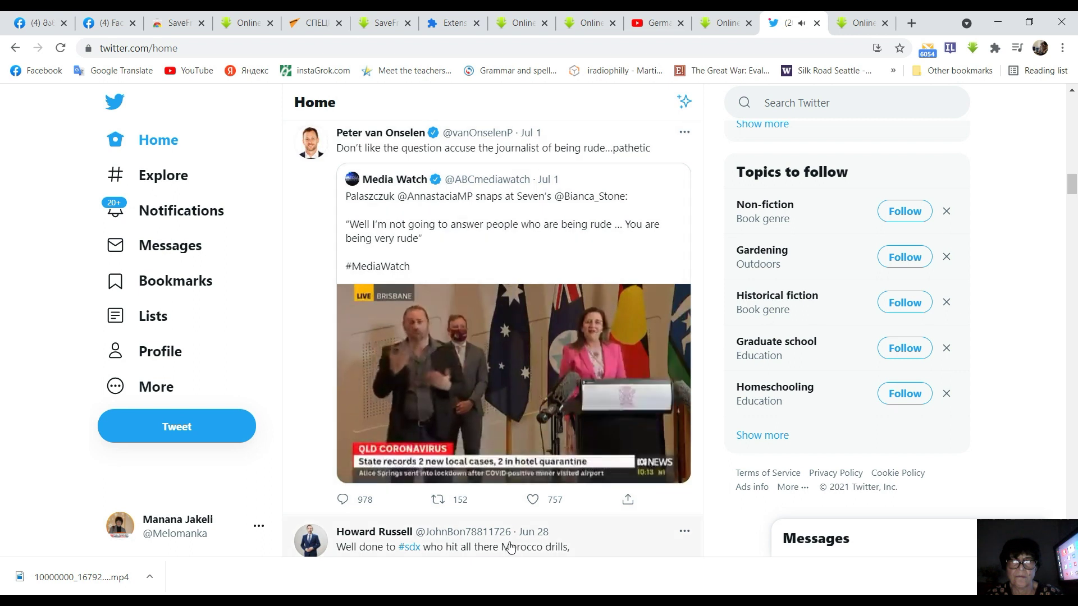
click(973, 49)
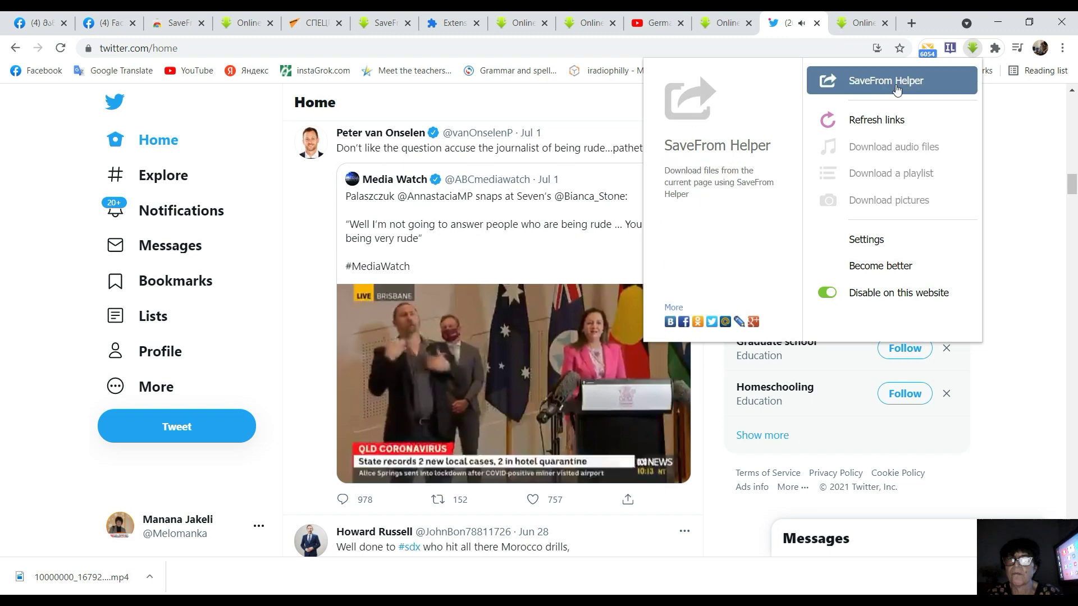
click(889, 118)
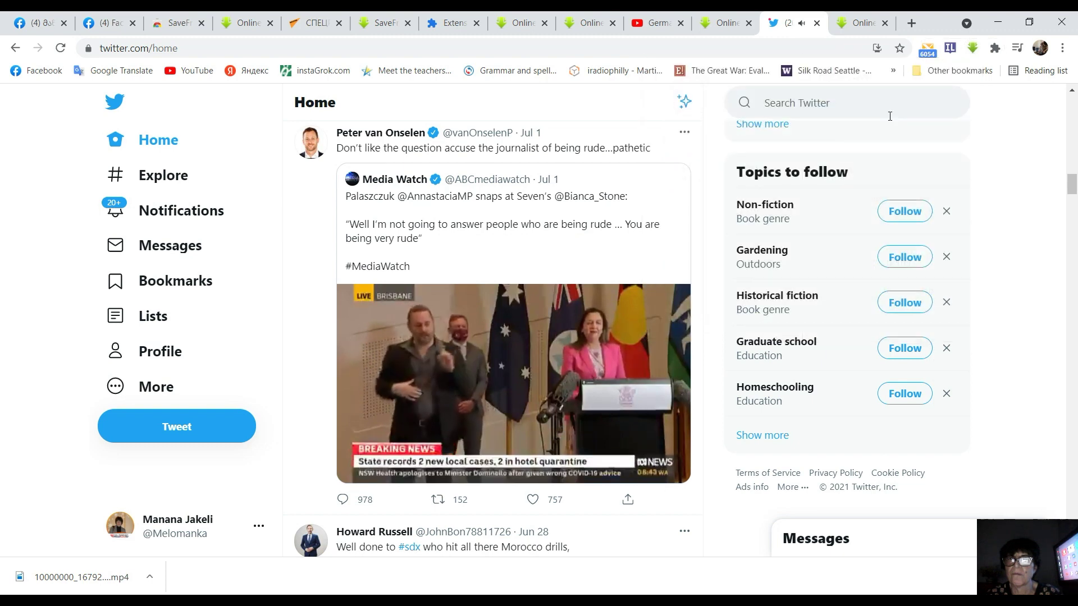
click(975, 48)
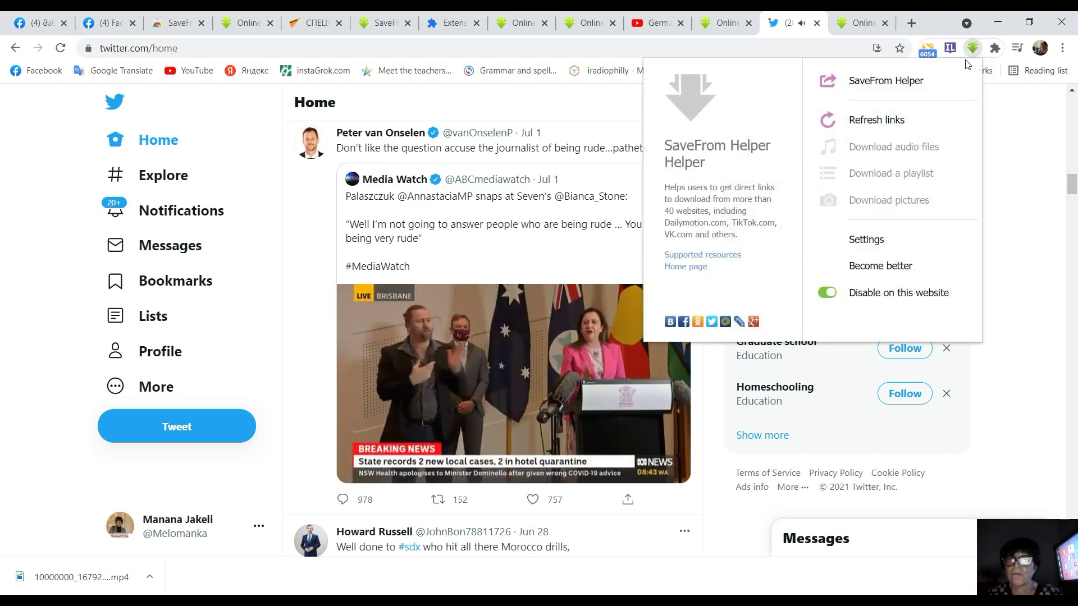
click(881, 81)
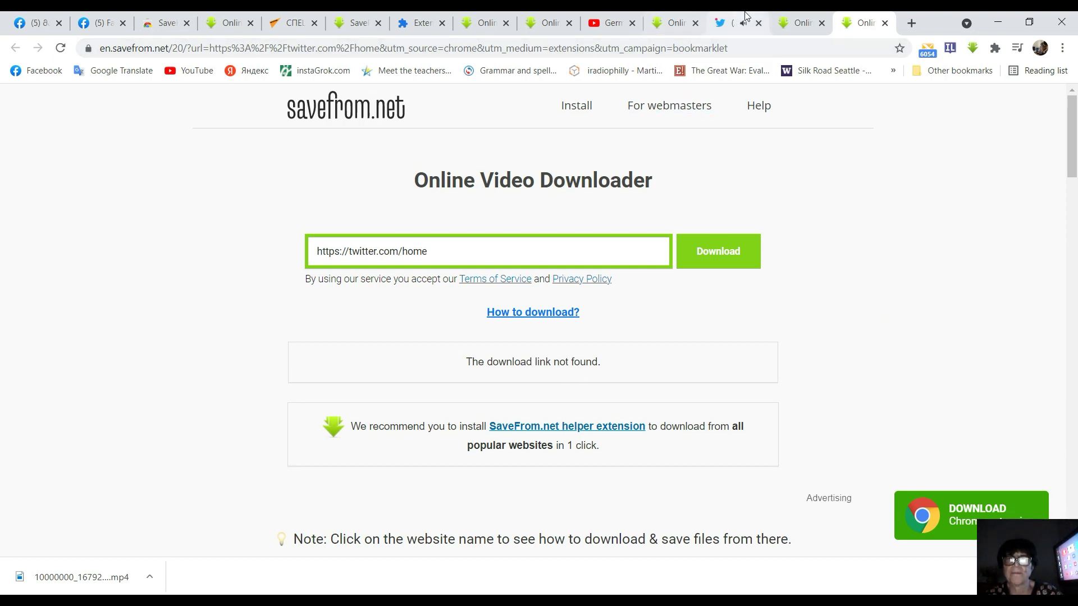
Return to the Twitter feed, copy the Media Watch video's address and pause the video
click(730, 23)
mouse_move(352, 471)
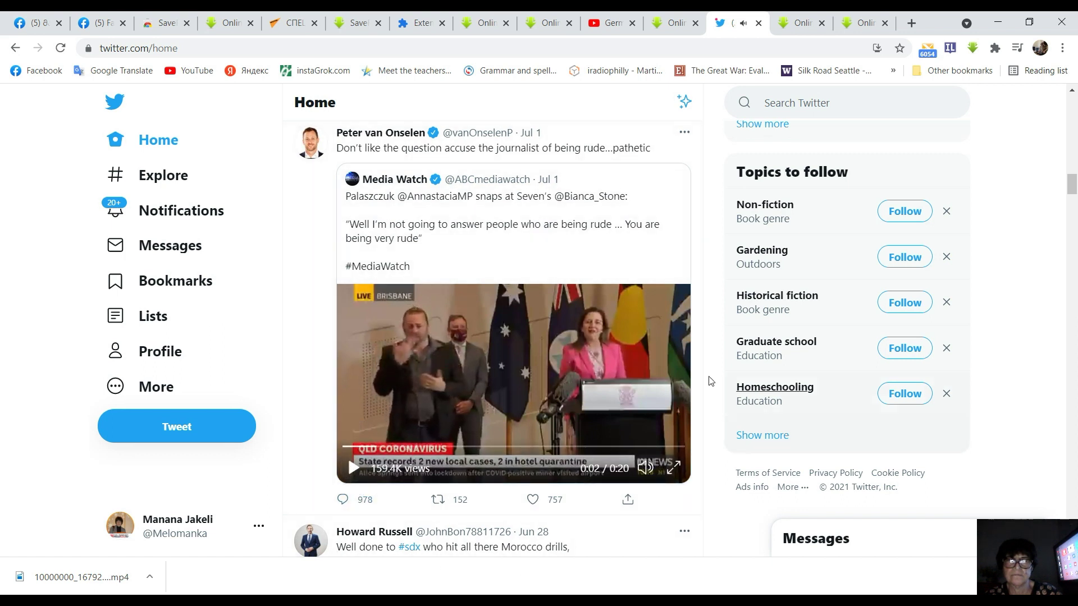
click(503, 319)
right_click(502, 319)
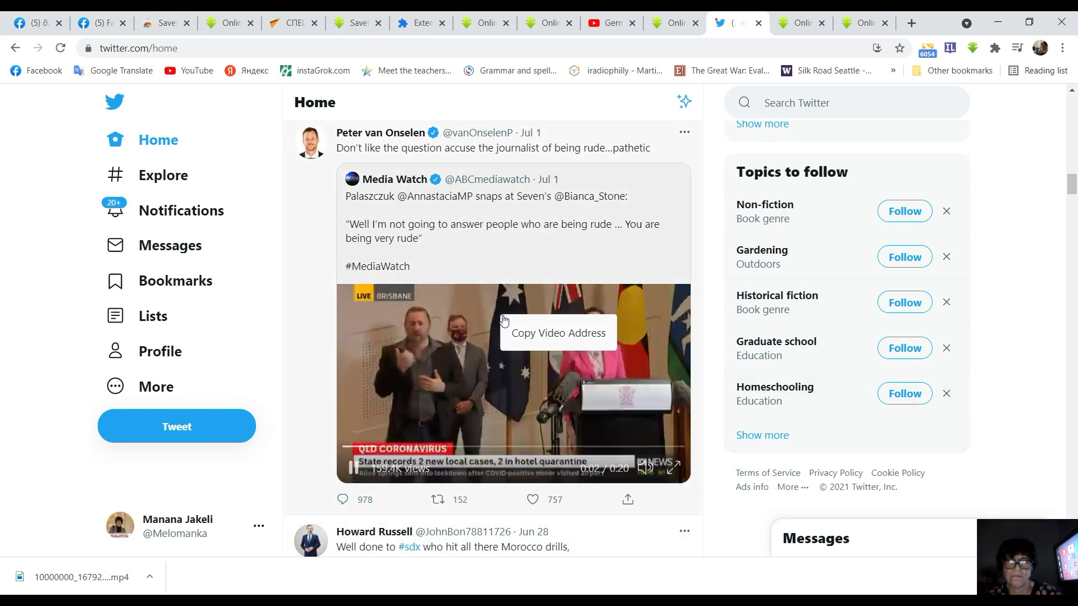
click(562, 337)
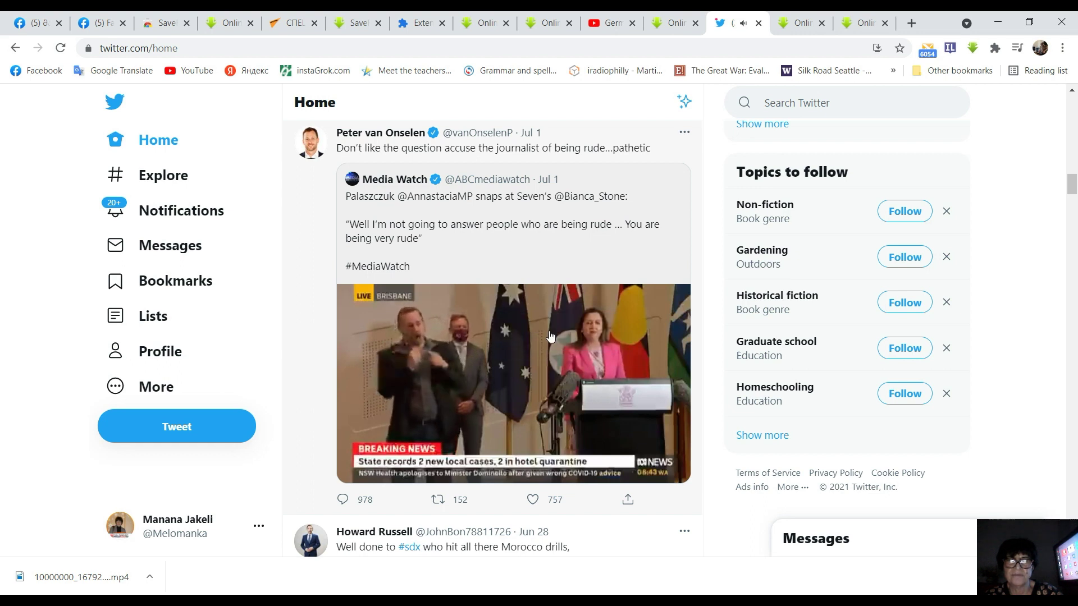
click(354, 468)
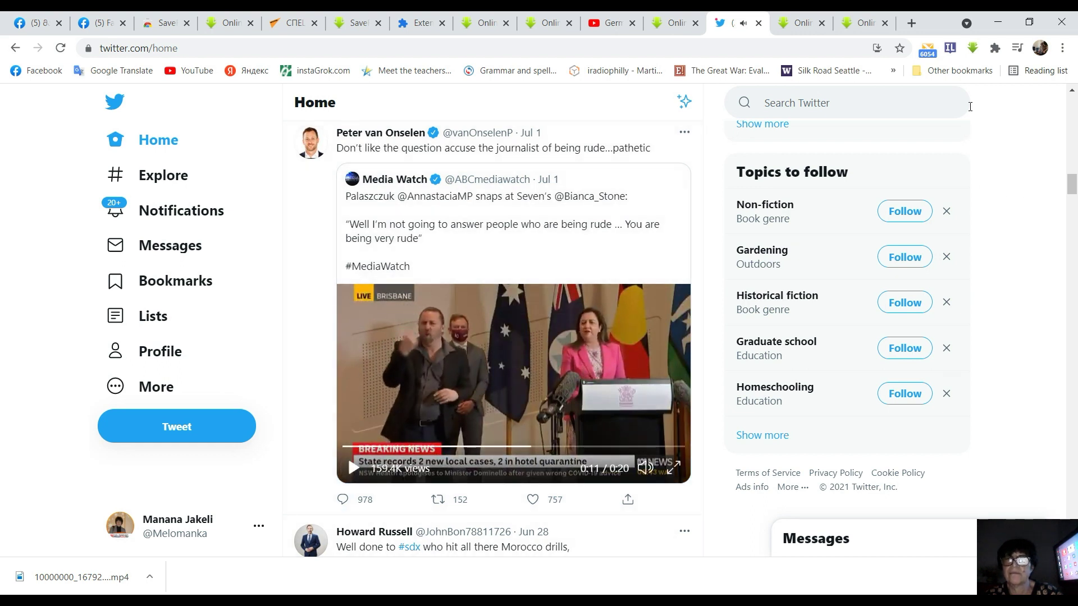
Open savefrom.net through SaveFrom Helper, replace the prefilled Twitter home link with the copied Media Watch video address and fetch its download
click(974, 49)
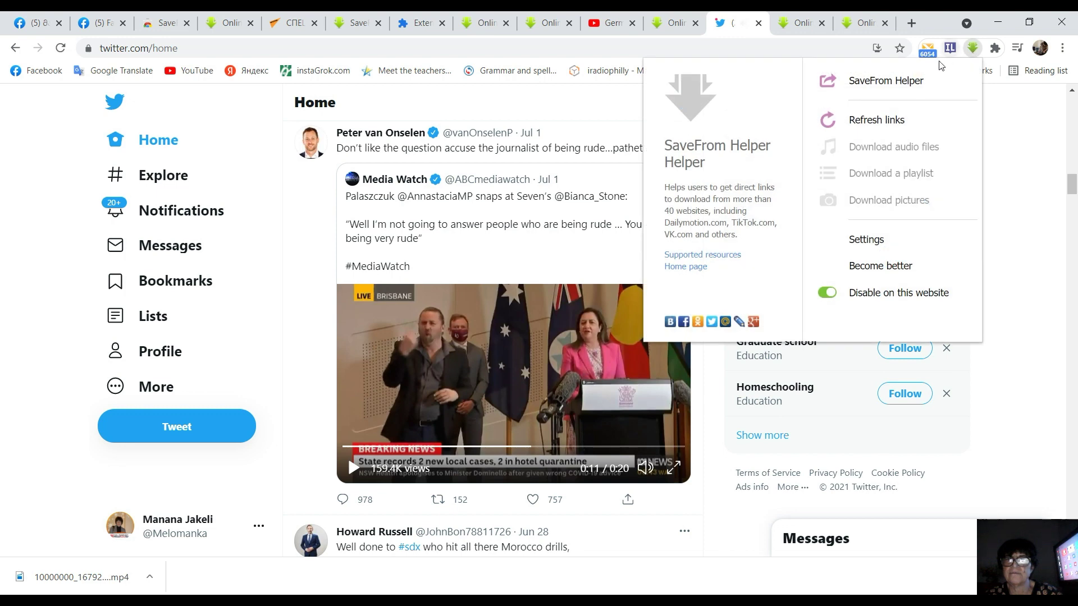
click(886, 80)
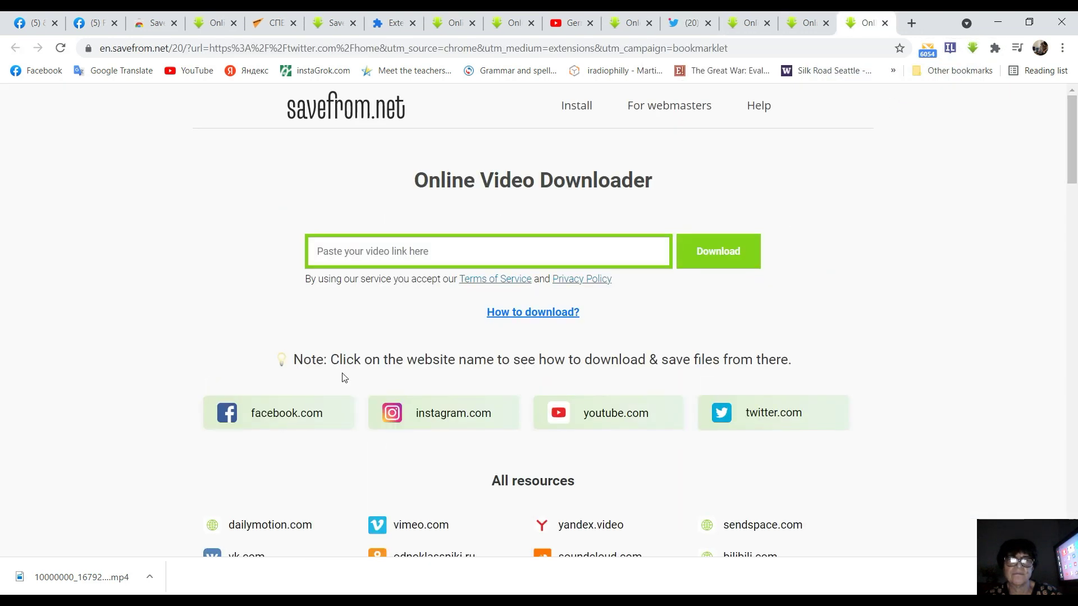
click(452, 248)
right_click(454, 250)
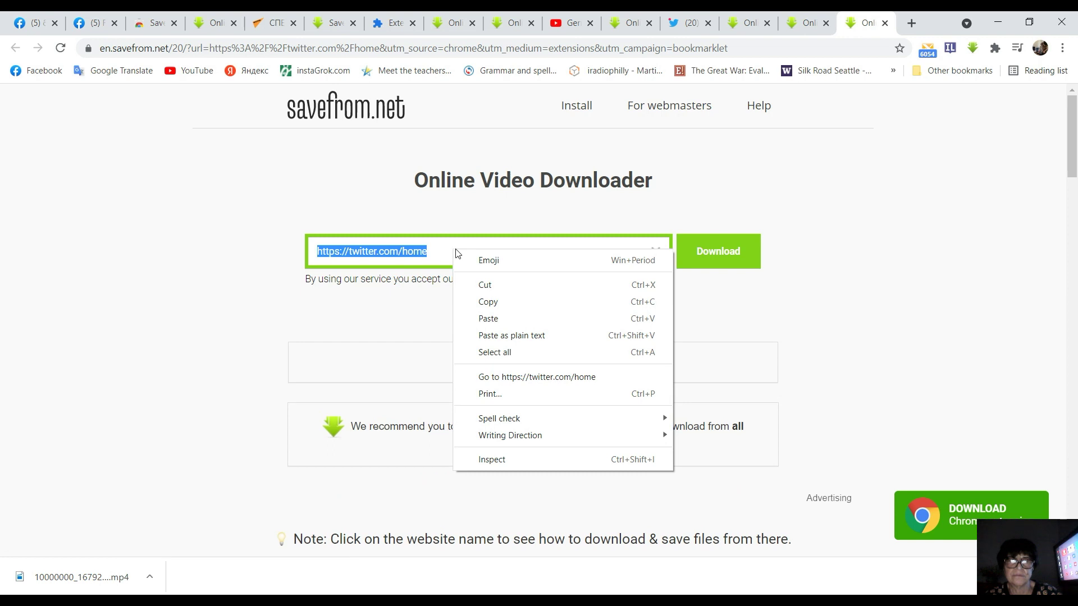
click(898, 366)
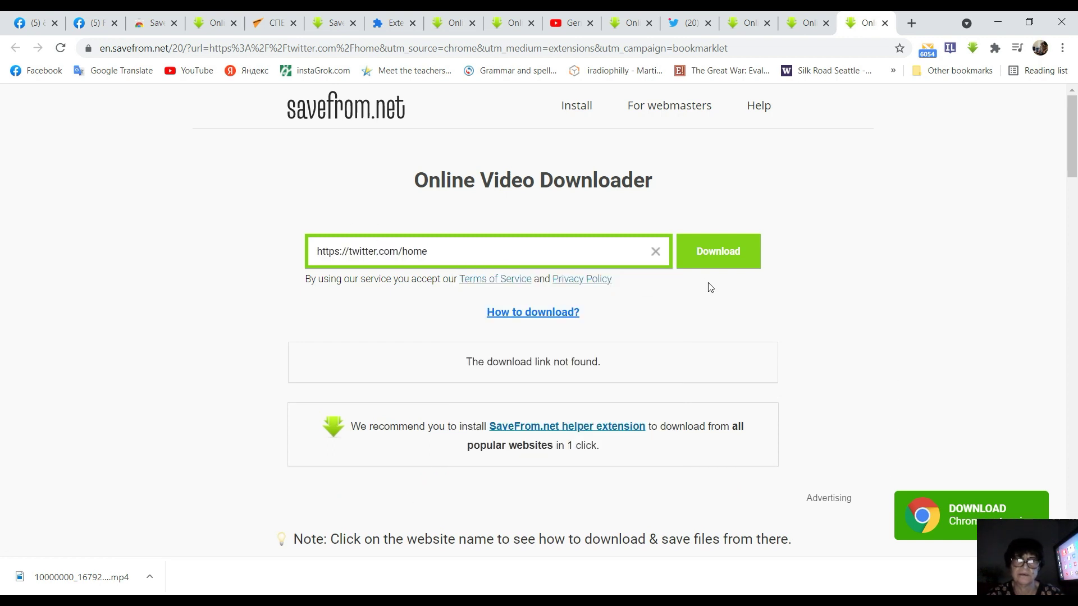
click(654, 253)
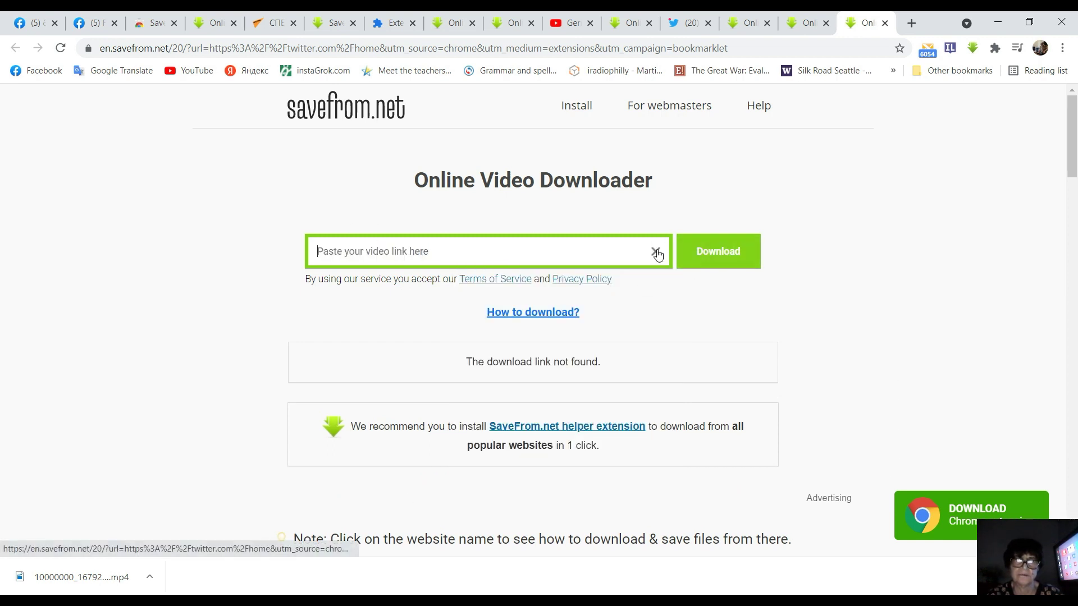
right_click(416, 253)
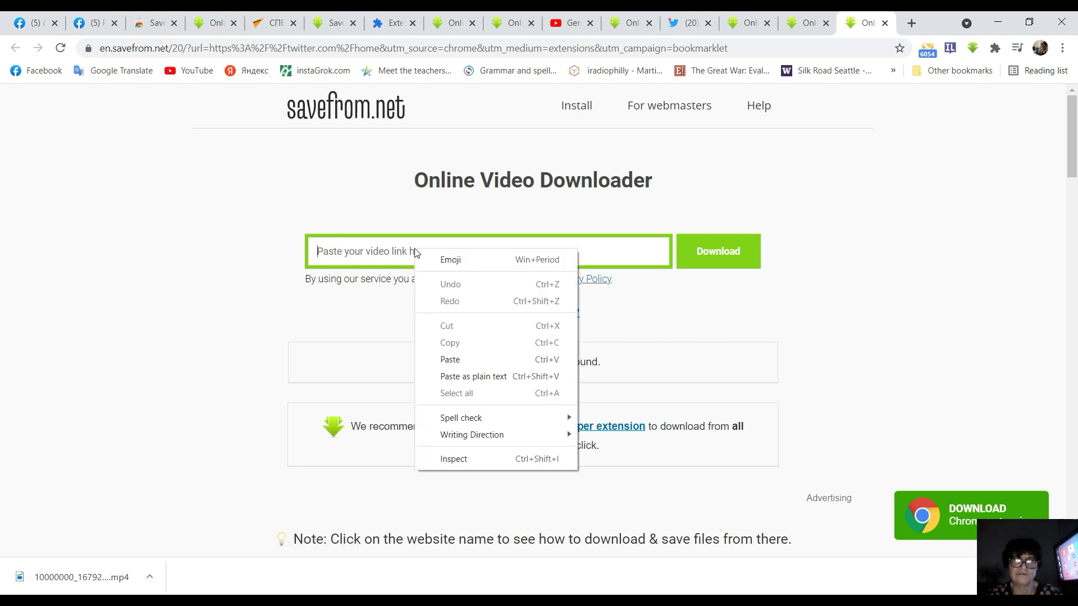
click(462, 360)
click(725, 254)
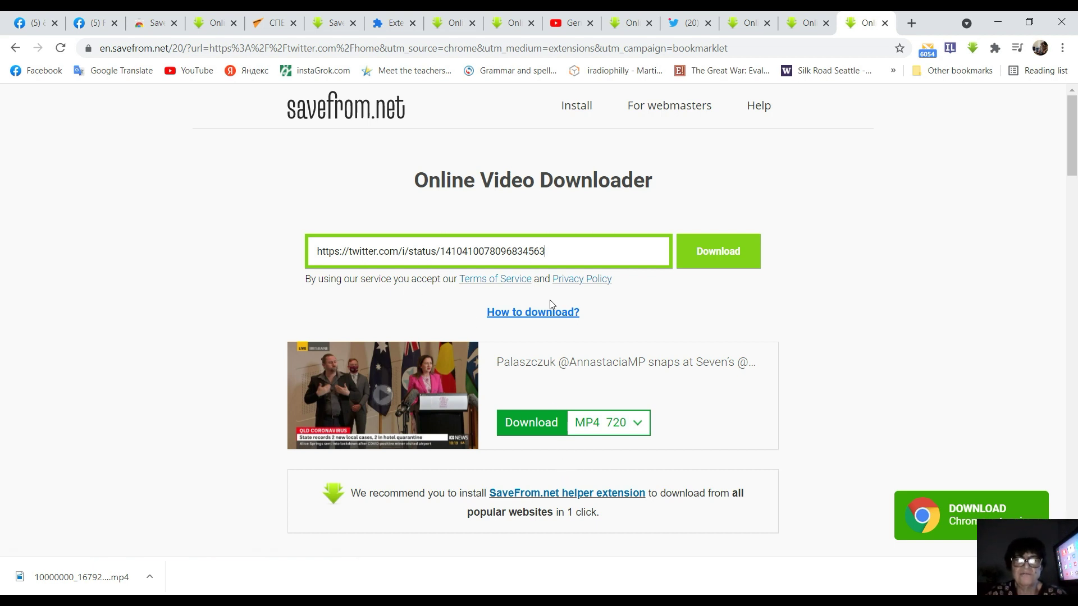
Return to the Twitter feed and copy the Media Watch video's address again
click(89, 24)
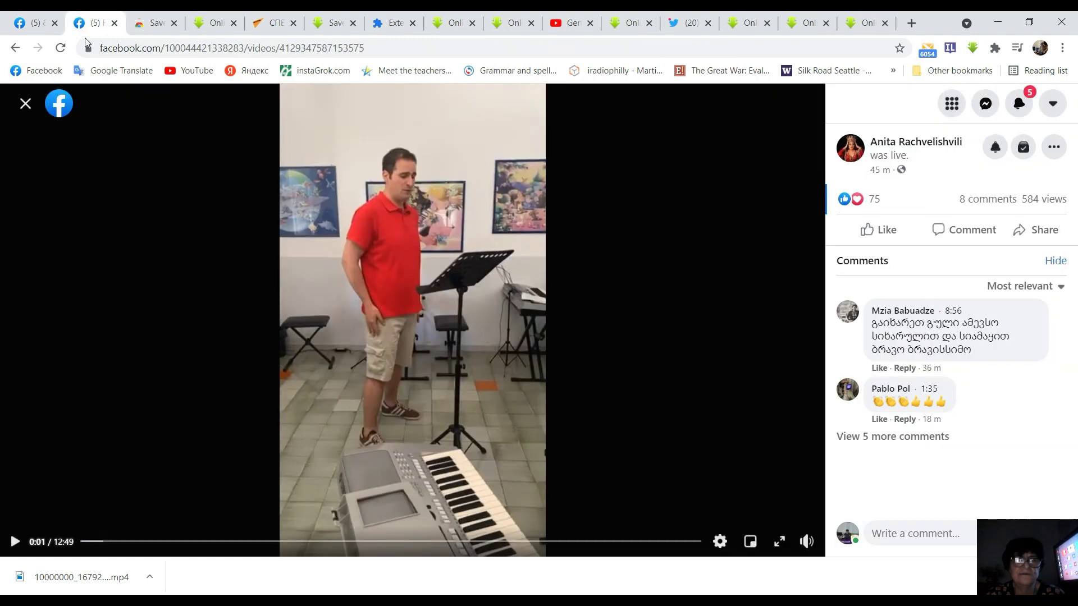
click(686, 23)
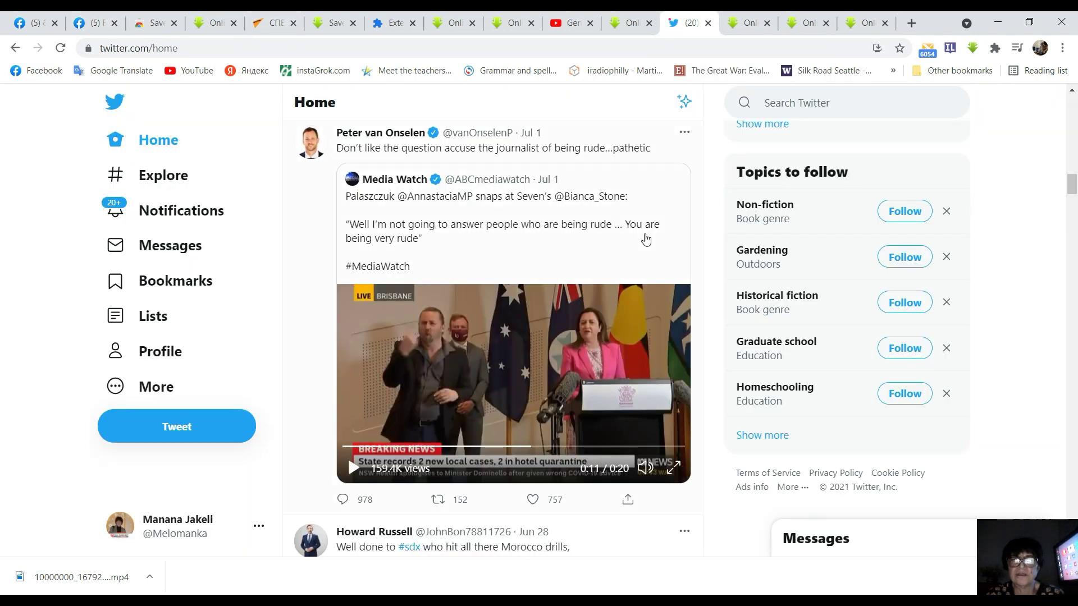
right_click(483, 315)
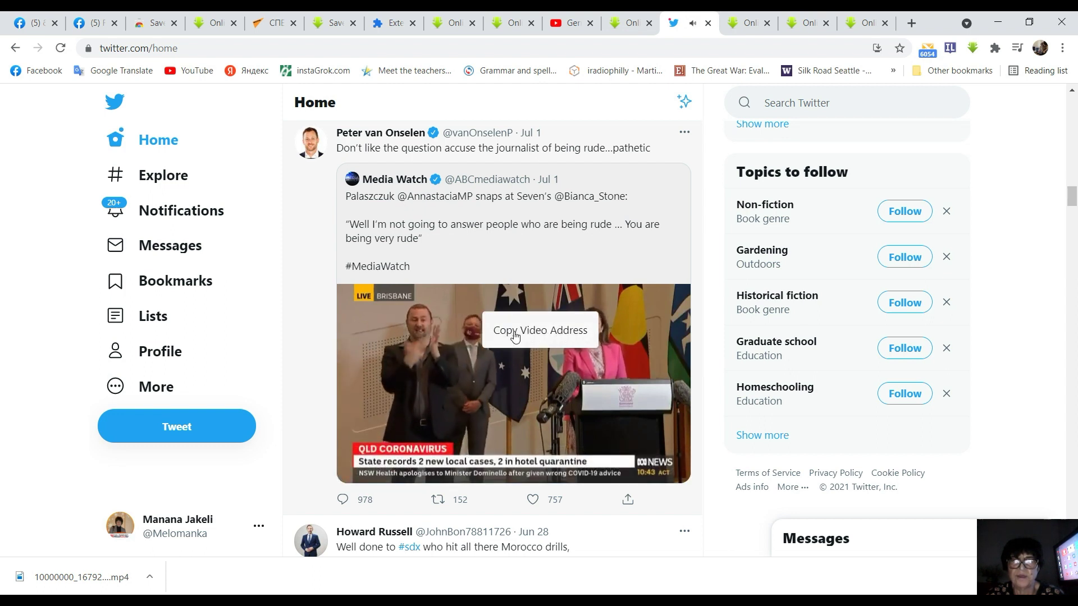
click(549, 331)
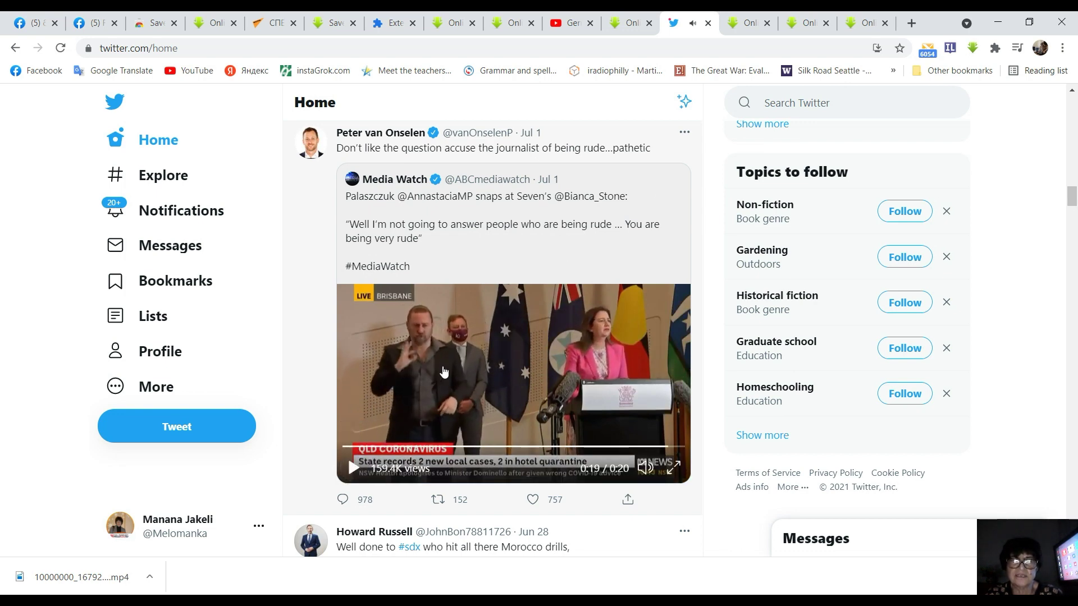
Browse further down the Twitter home feed to find another video to download
scroll(451, 355, down, 3)
scroll(450, 354, down, 10)
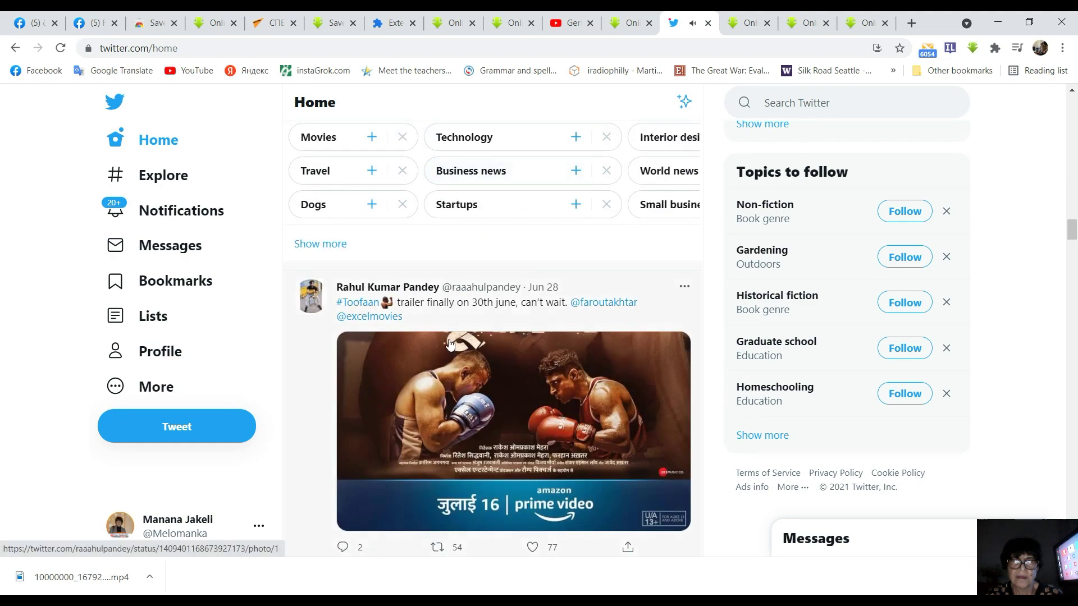
scroll(451, 344, down, 18)
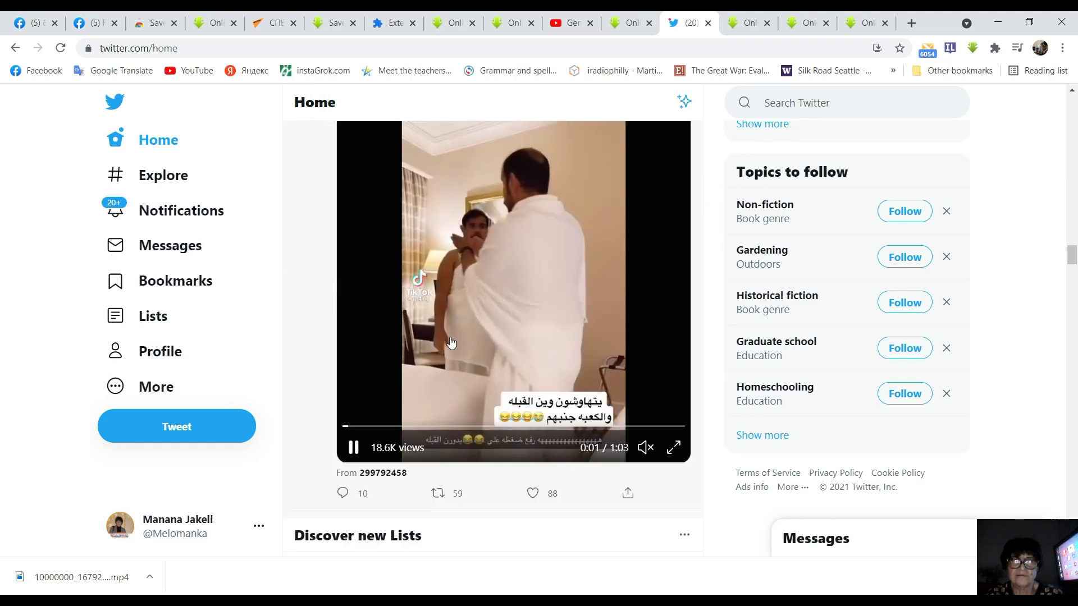
scroll(451, 344, down, 6)
scroll(454, 341, down, 12)
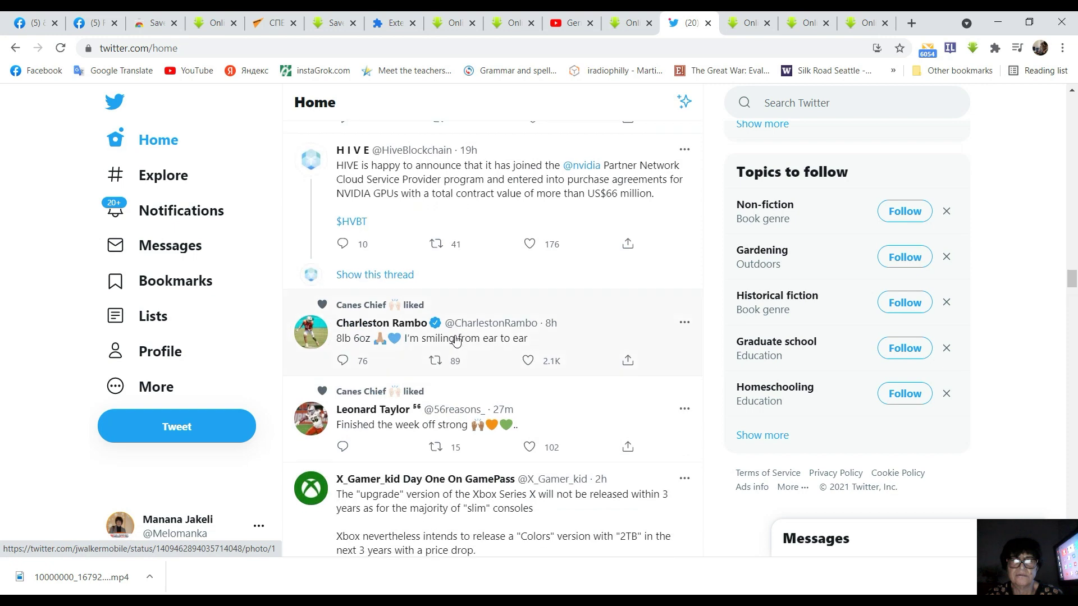
scroll(456, 339, down, 13)
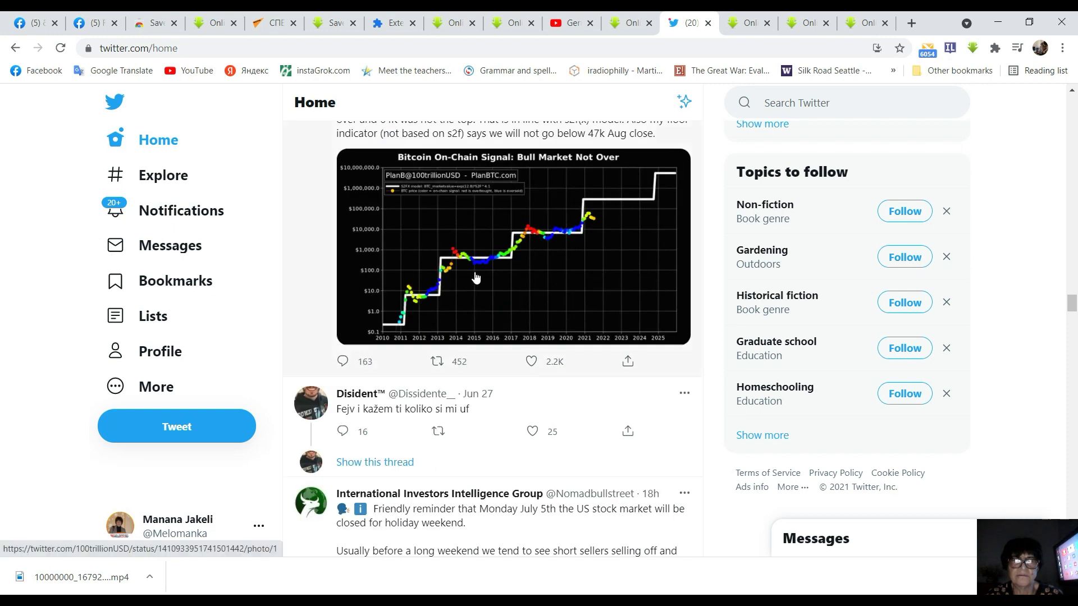
scroll(476, 277, down, 16)
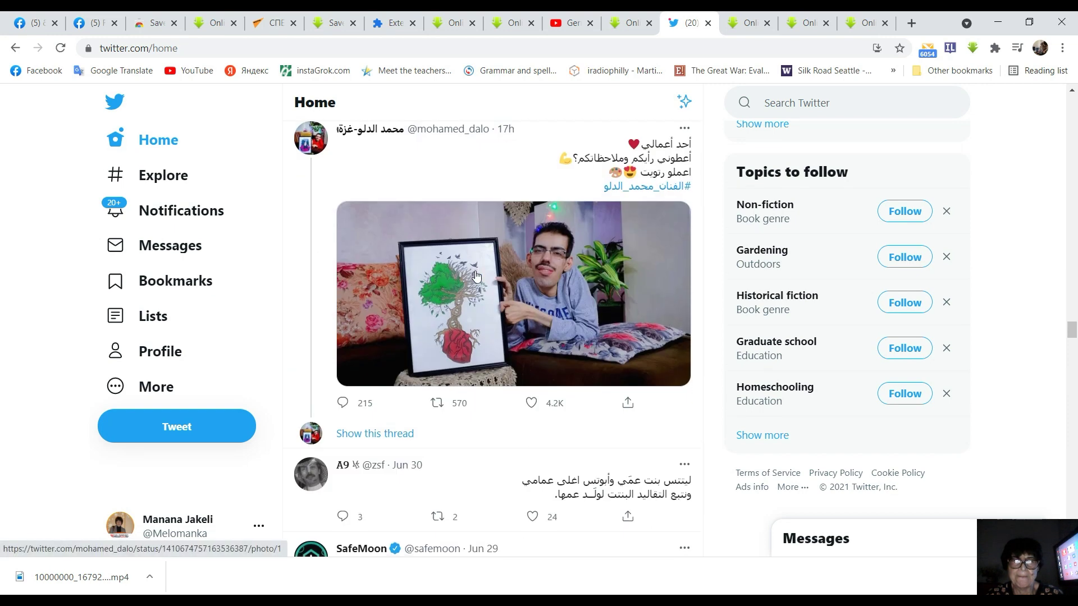
click(465, 315)
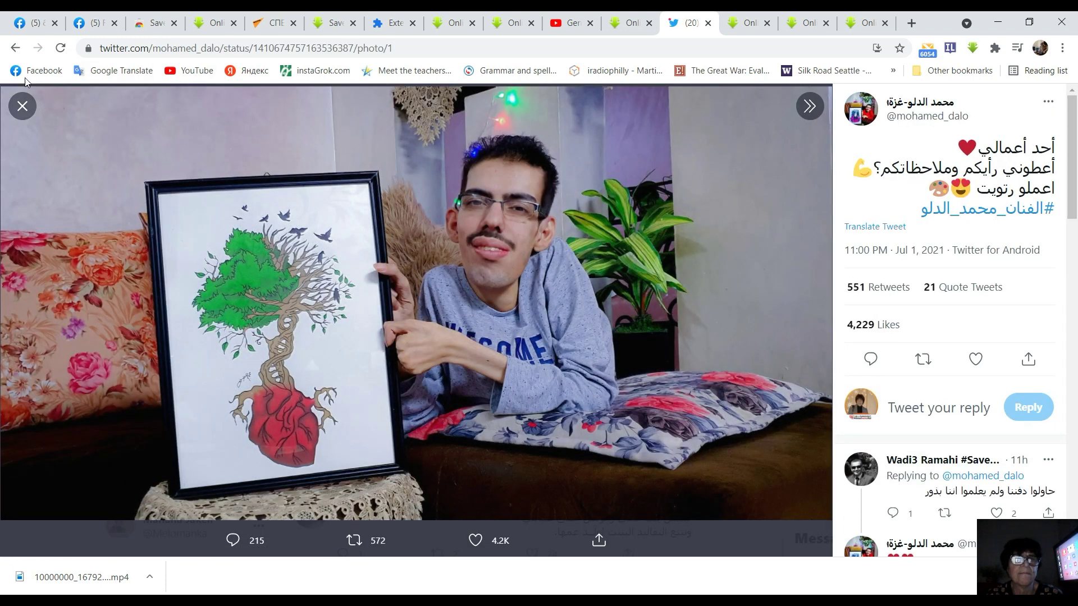
click(22, 107)
scroll(405, 195, down, 15)
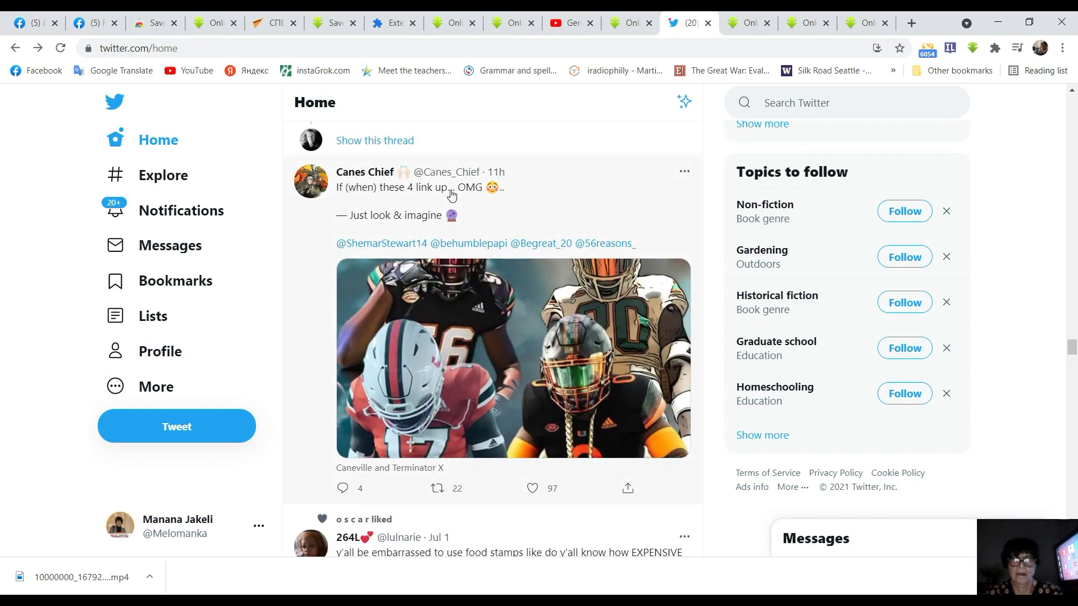
scroll(452, 195, down, 20)
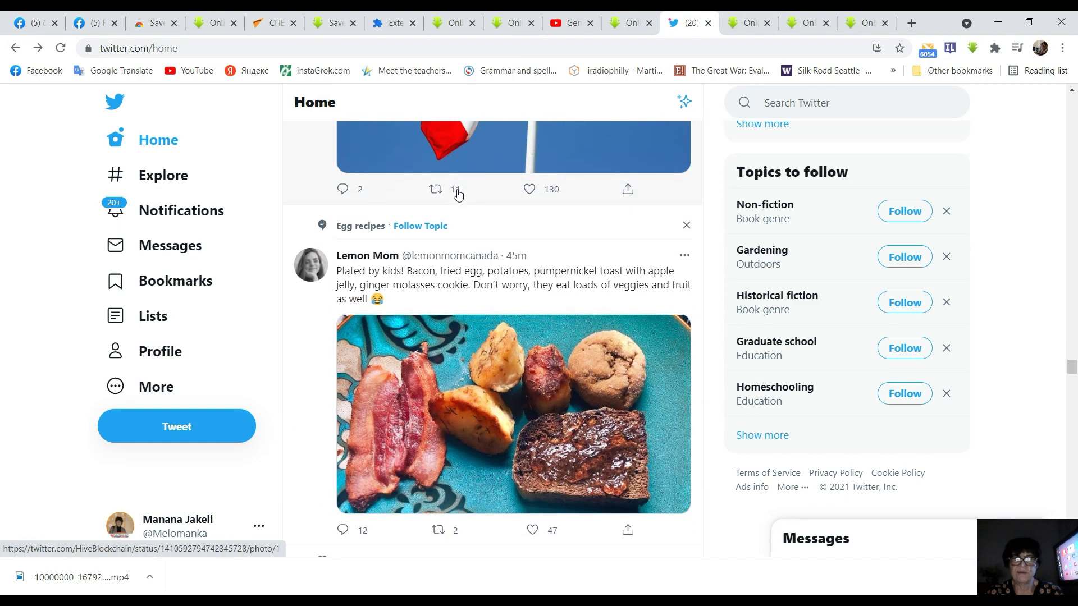
scroll(458, 194, down, 15)
scroll(468, 198, down, 14)
scroll(489, 281, up, 7)
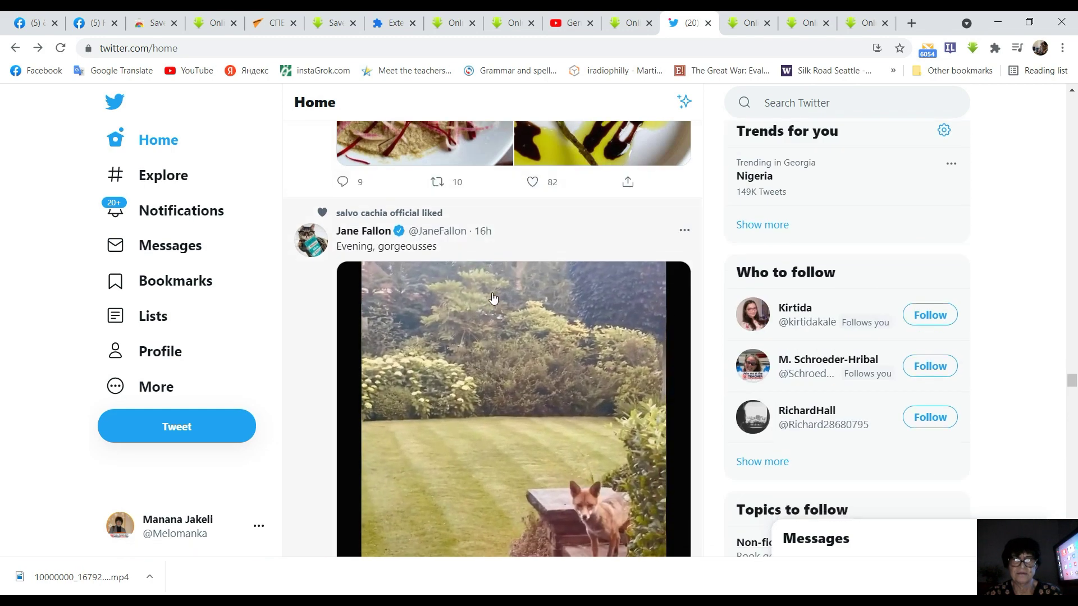
Pause the garden fox video posted with the text "Evening, gorgeousses" and copy its video address
scroll(494, 299, down, 2)
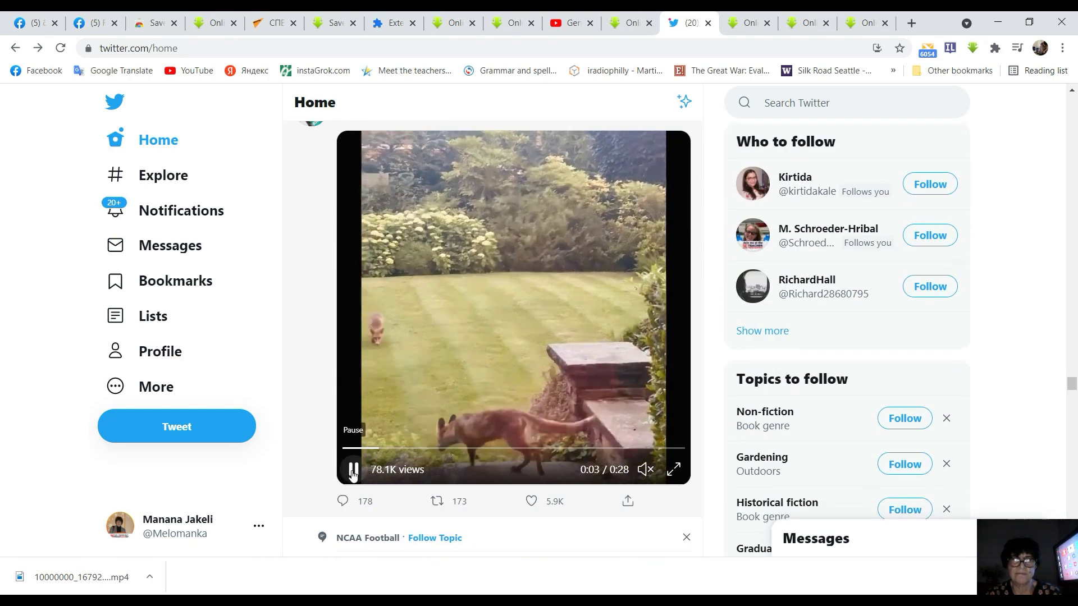
click(353, 470)
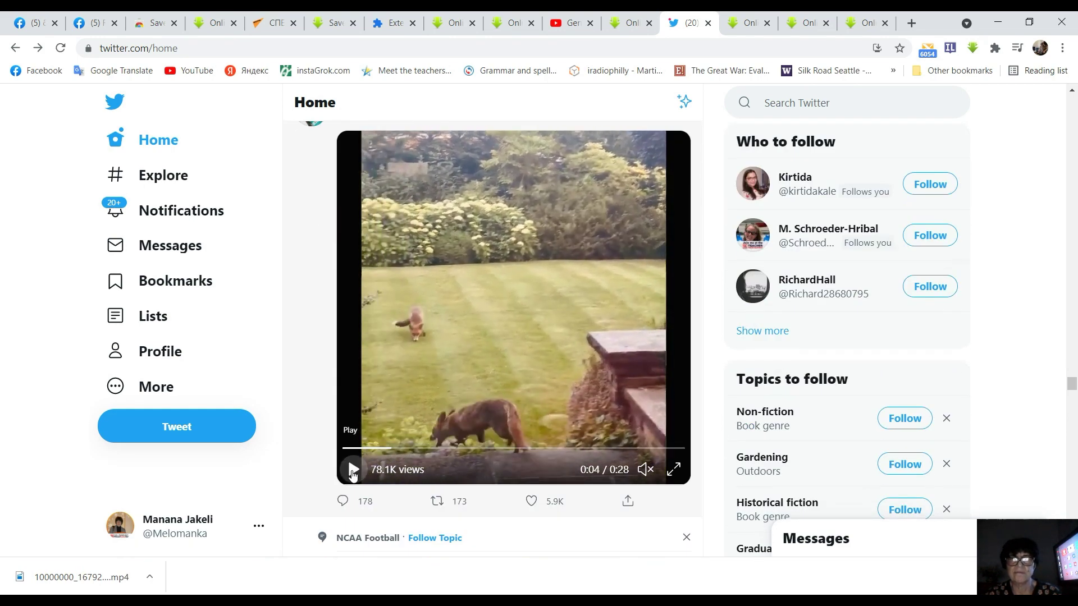
right_click(458, 218)
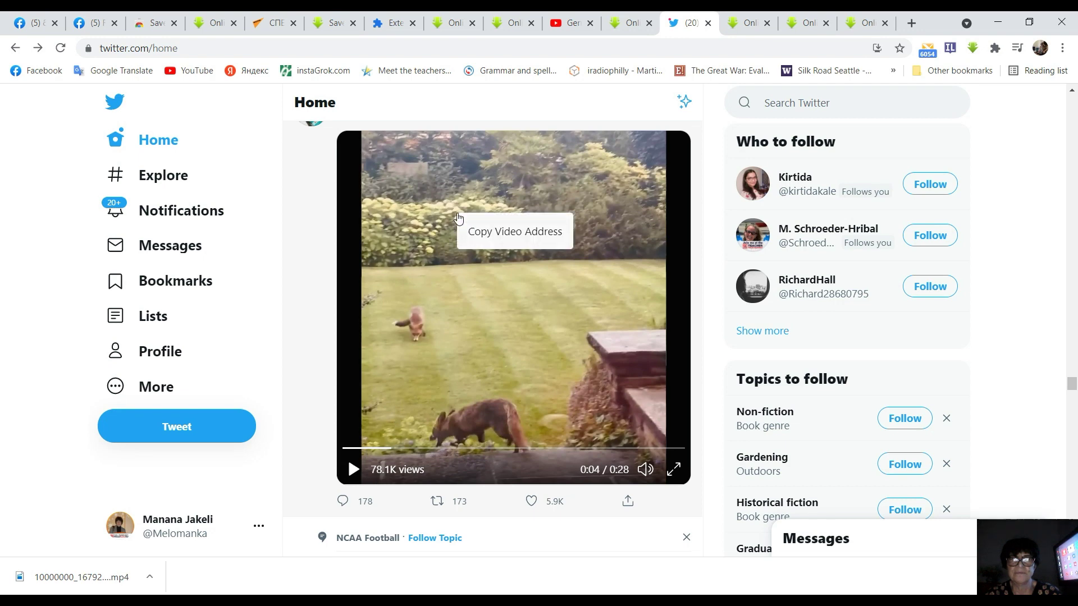
click(524, 232)
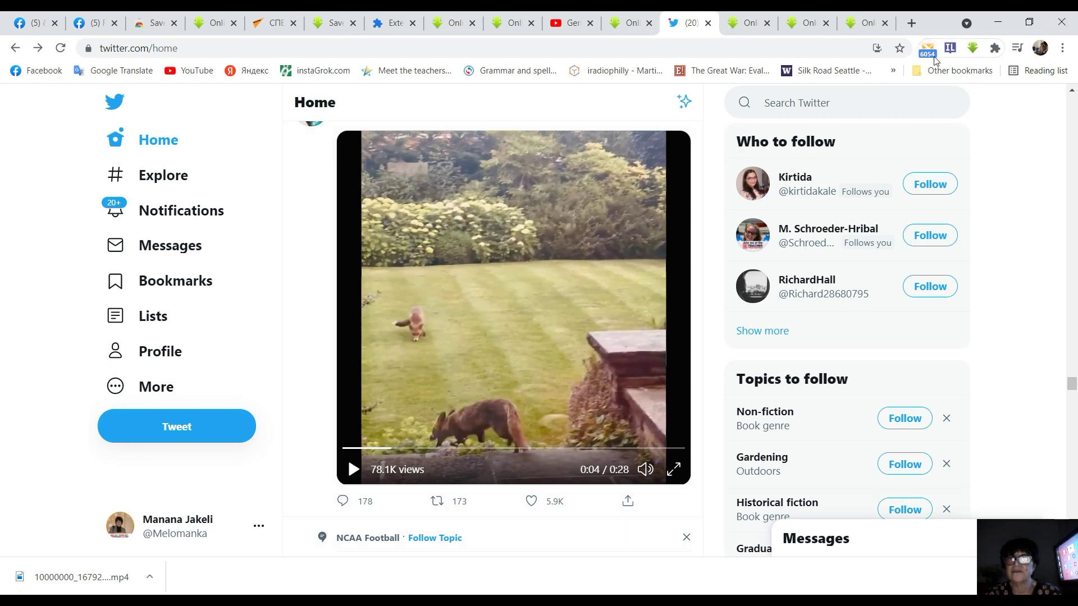
Switch to the savefrom.net tab and replace the previous link with the copied fox video address to fetch its download
click(862, 24)
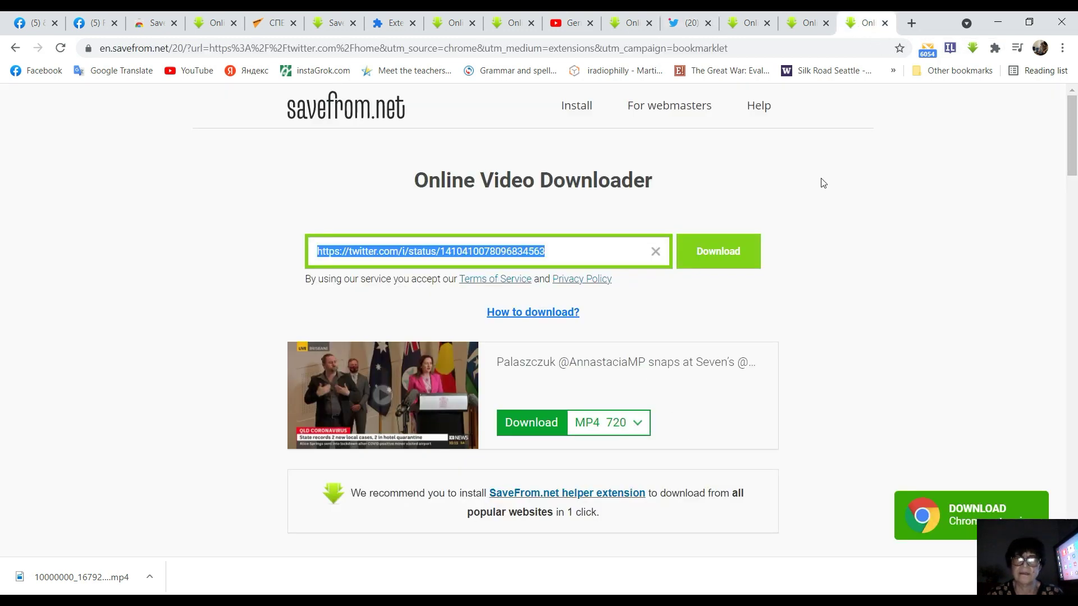
click(656, 252)
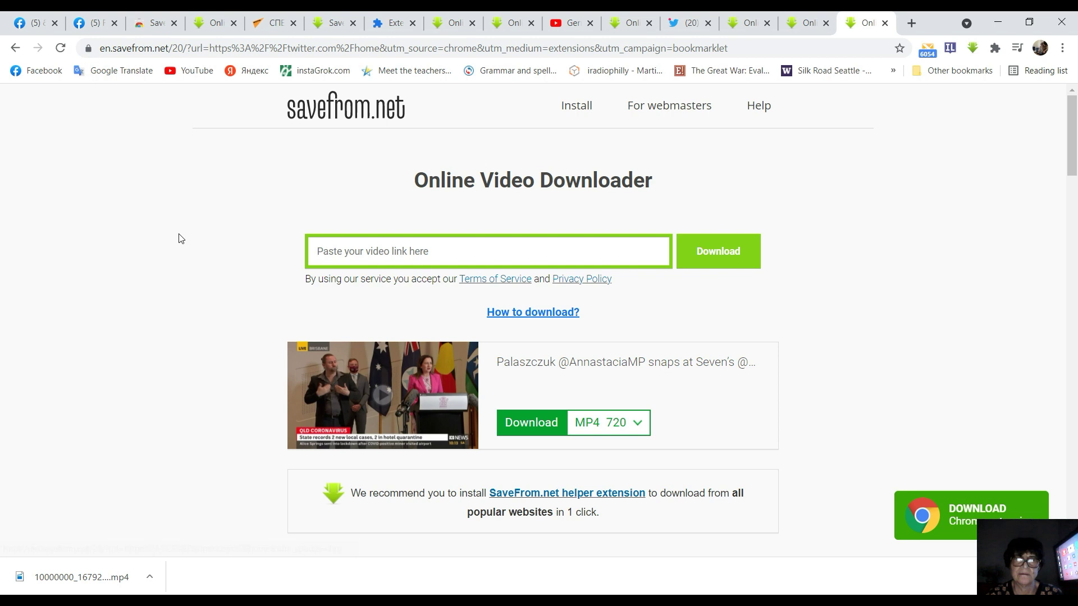
right_click(339, 251)
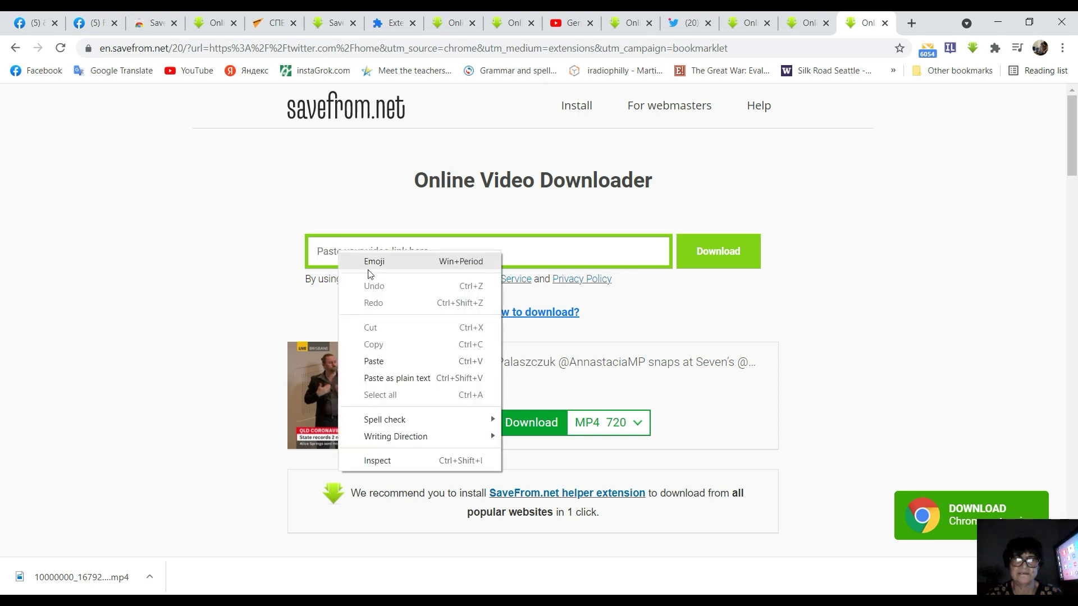
click(396, 362)
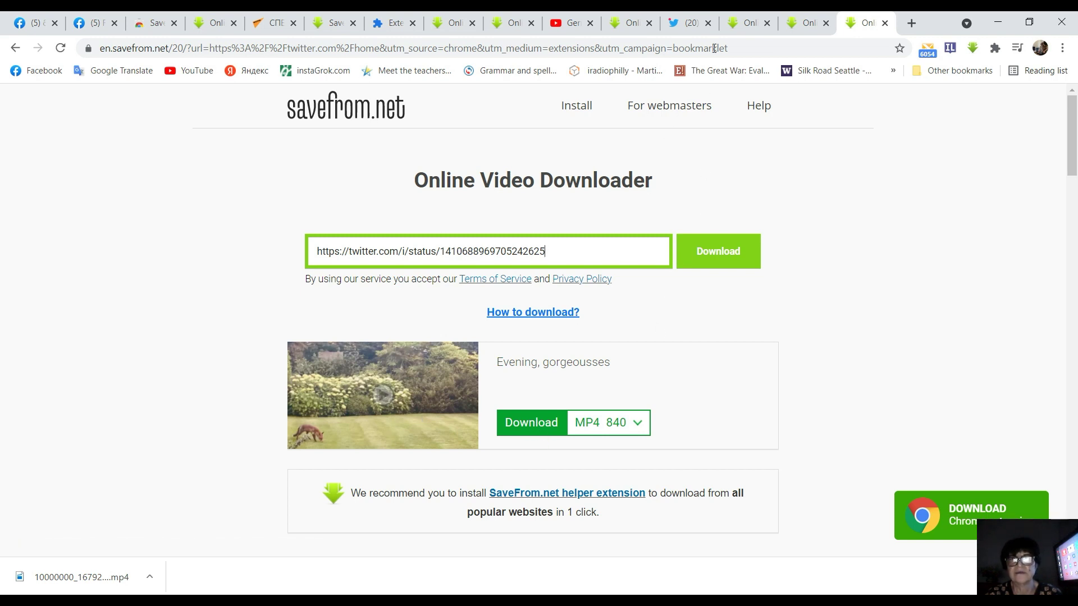
Close the last two savefrom.net tabs and review the supported websites and resources on the remaining savefrom.net page
click(880, 25)
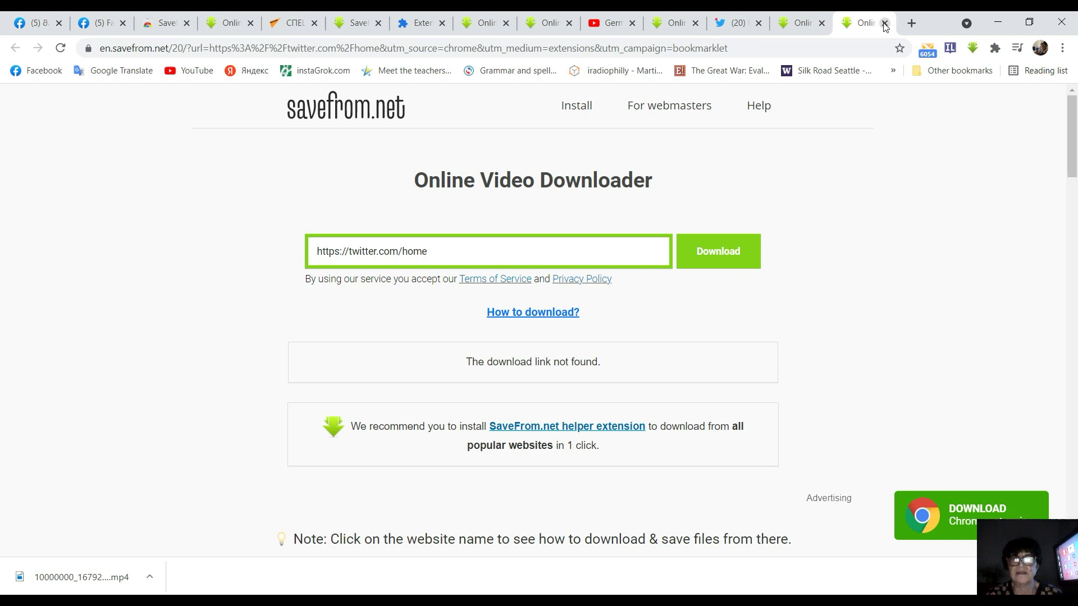
click(884, 25)
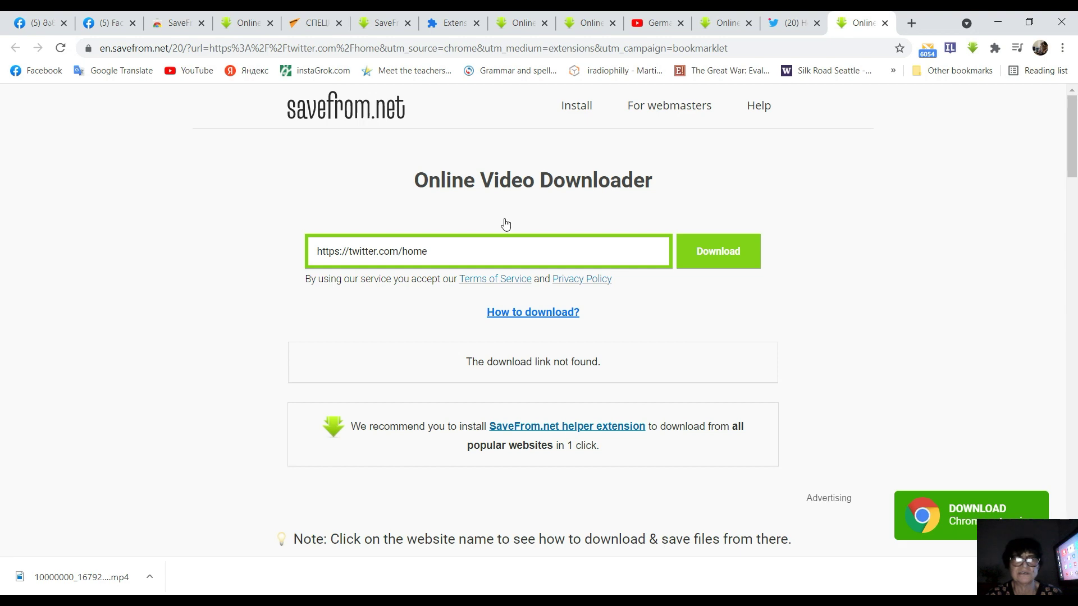
scroll(600, 201, down, 6)
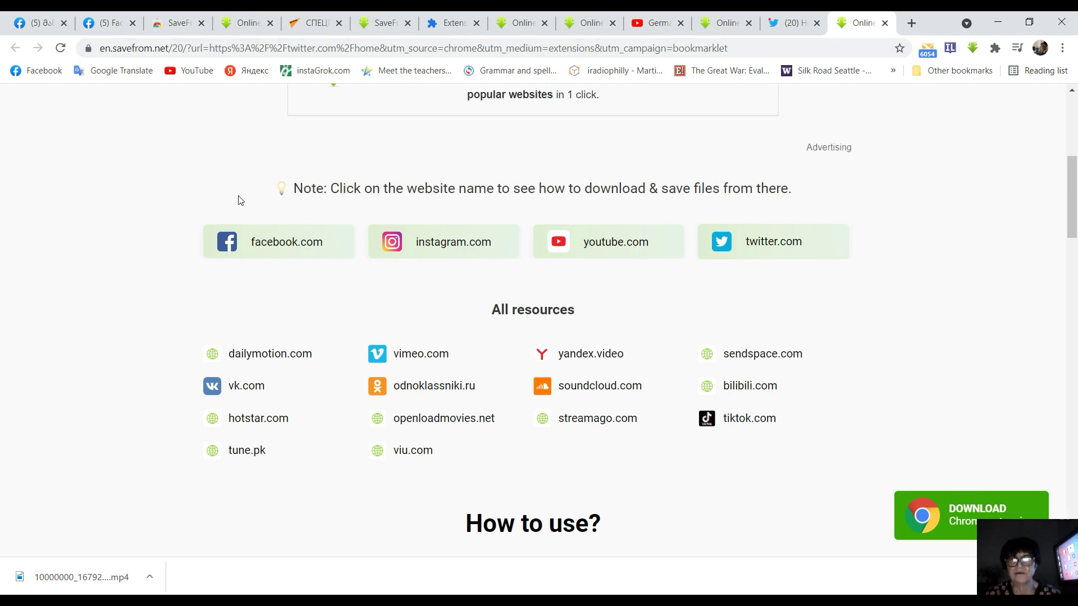
scroll(341, 277, down, 5)
scroll(414, 264, up, 11)
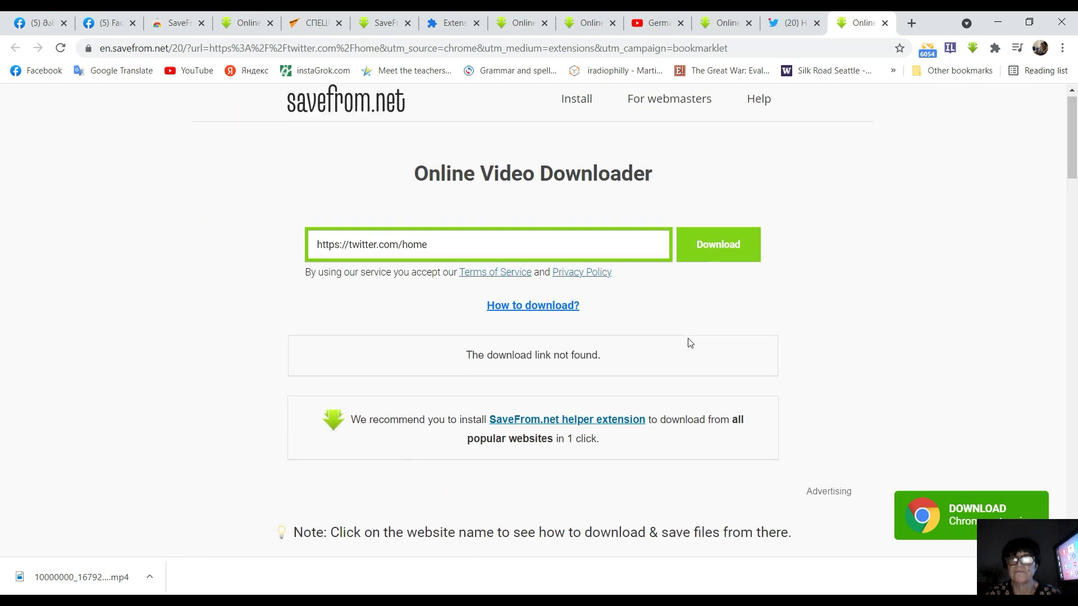
scroll(679, 315, down, 6)
scroll(811, 393, up, 6)
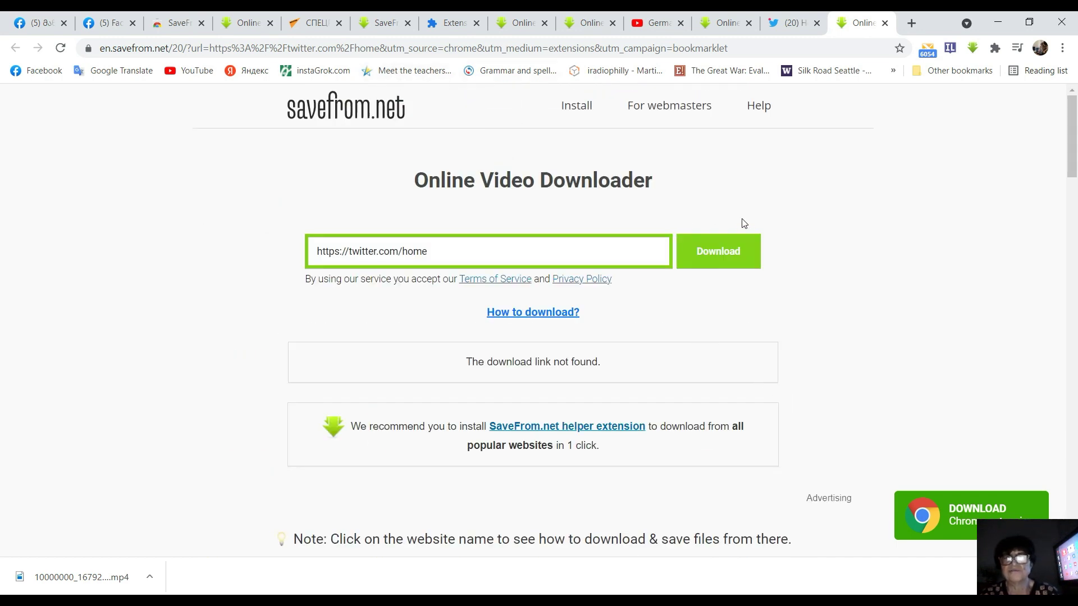
scroll(880, 221, down, 4)
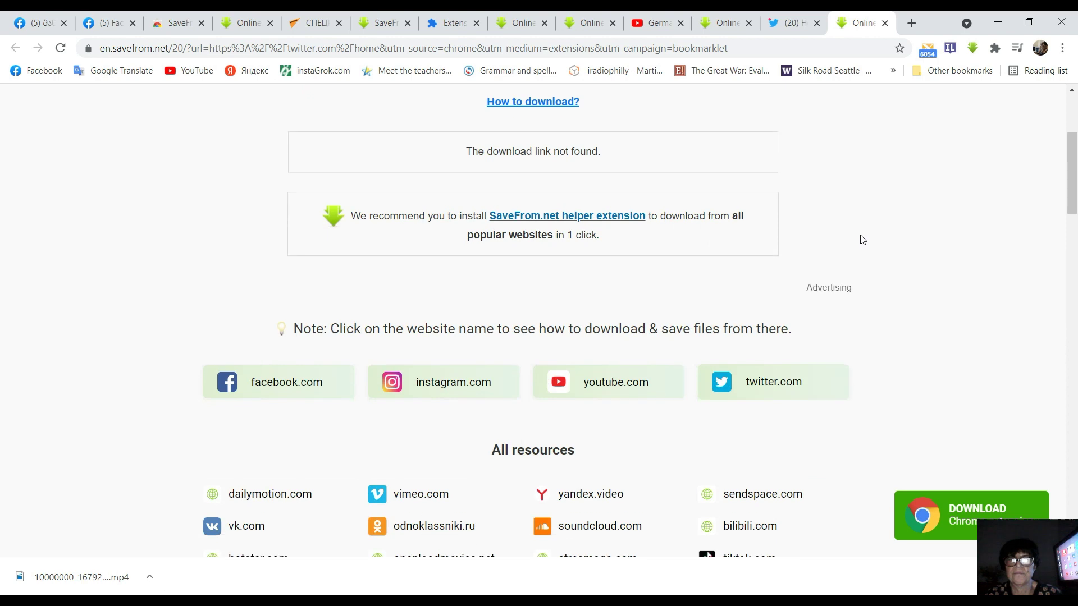
scroll(859, 236, up, 4)
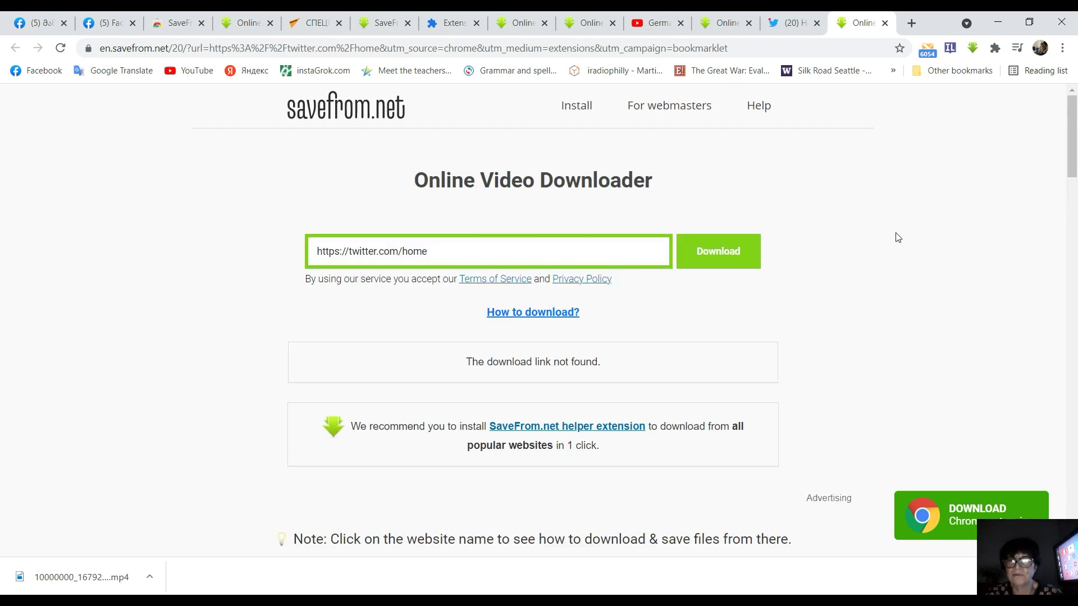